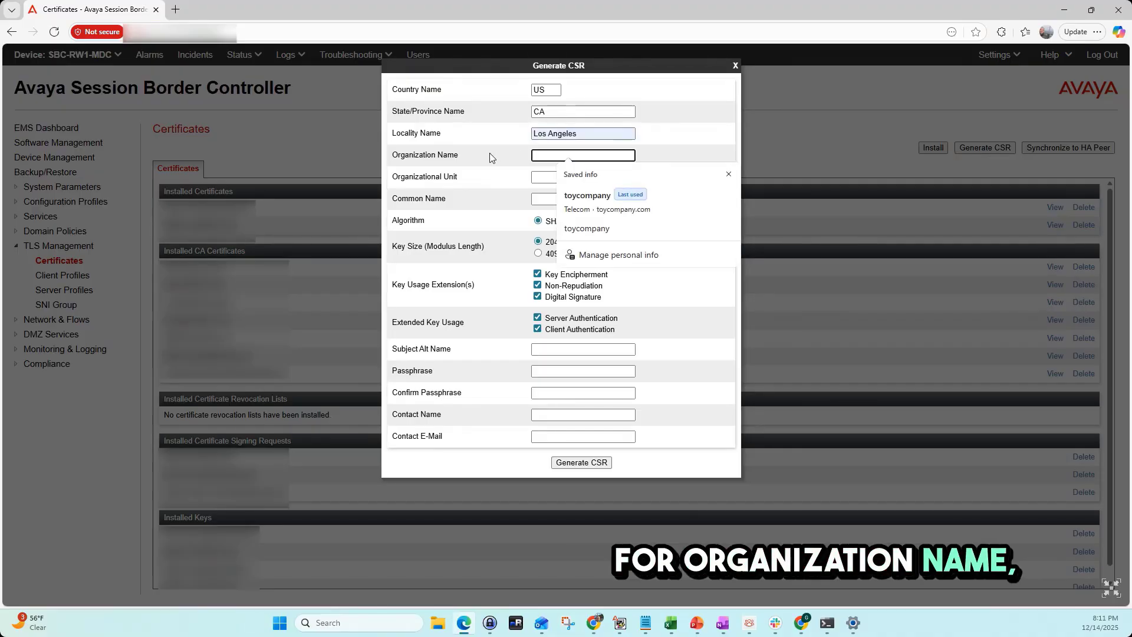
# - Set the CSR's organization name to toycompany, organizational unit to Telecom and common name to aads.voice.toycompany.com
pyautogui.write('toycompany')
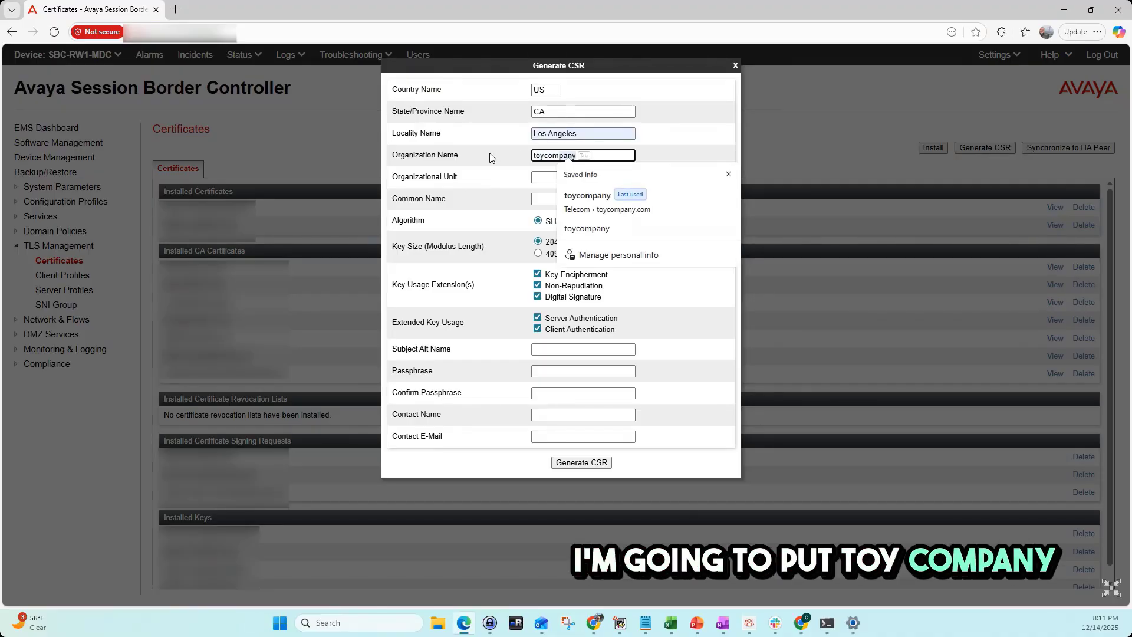
pyautogui.press('Tab')
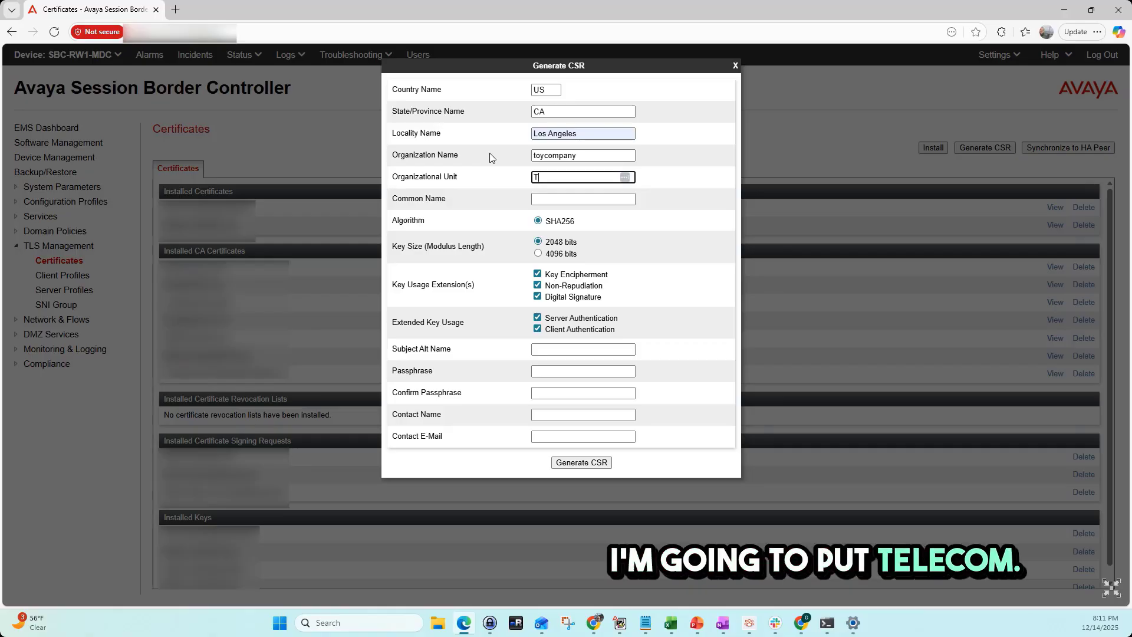
pyautogui.write('Telecom')
pyautogui.press('Tab')
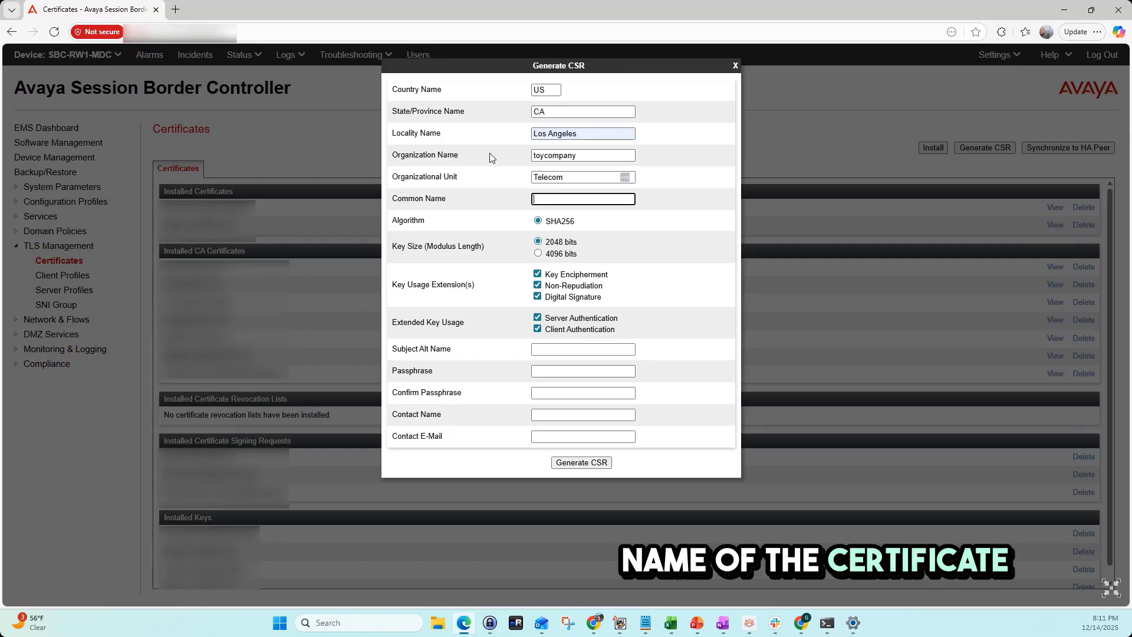
pyautogui.write('aad')
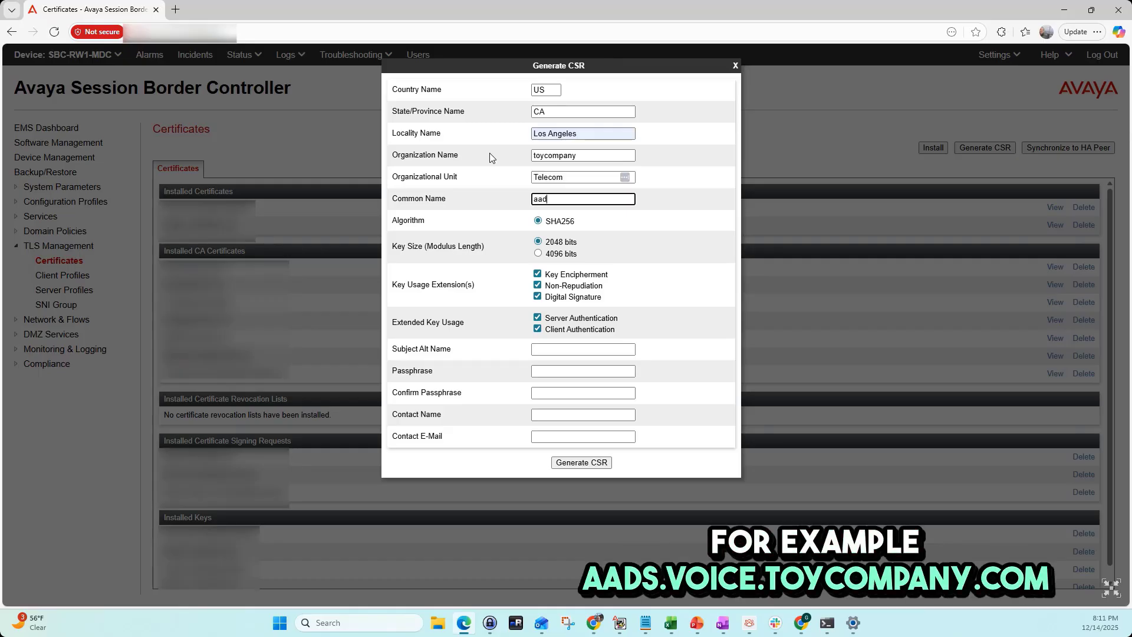
pyautogui.write('s.voice.toy')
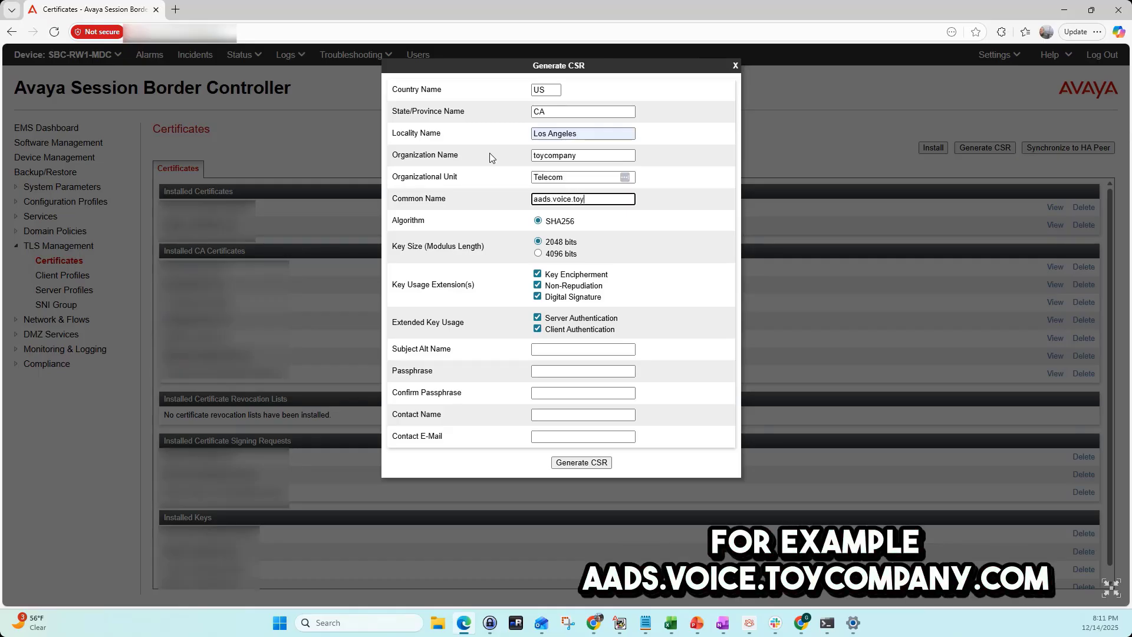
pyautogui.write('company.com')
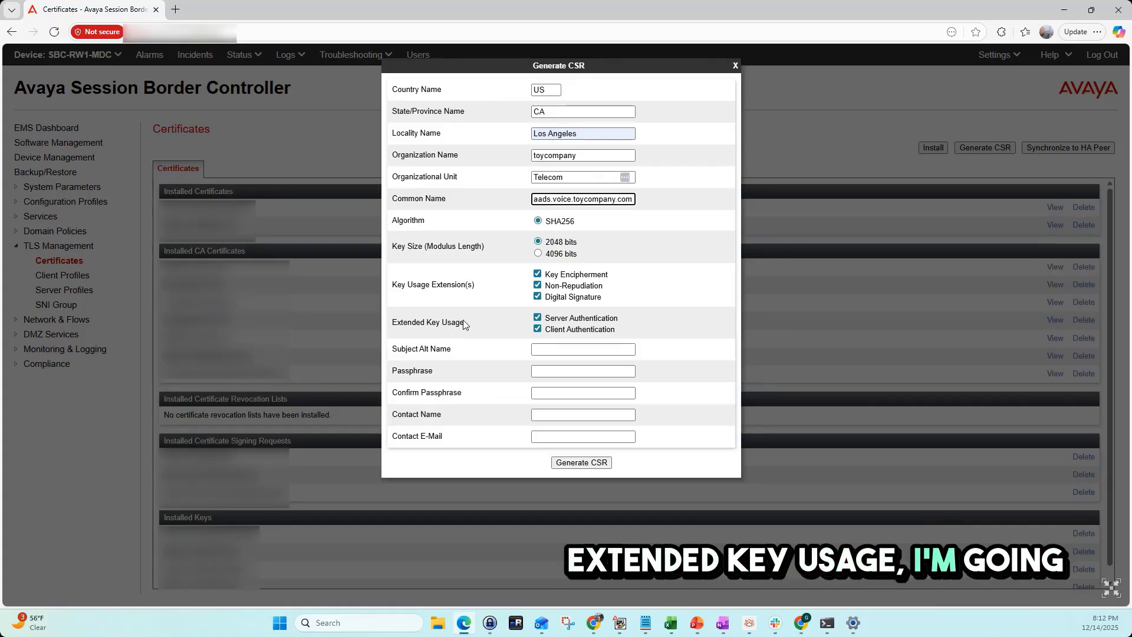
# - Set Subject Alt Name to DNS:aads.voice.toycompany.com,DNS:presence.voice.toycompany.com,DNS:sm100.voice.toycompany.com, enter and confirm the passphrase, and fill in the contact name
pyautogui.click(580, 349)
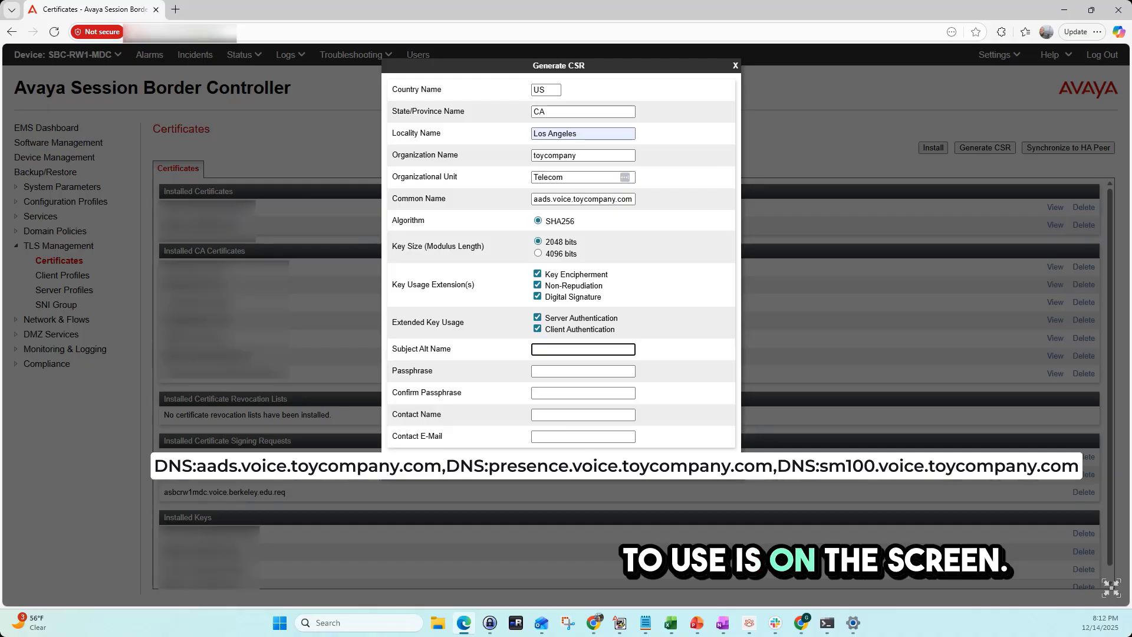
pyautogui.hotkey('alt', 'Tab')
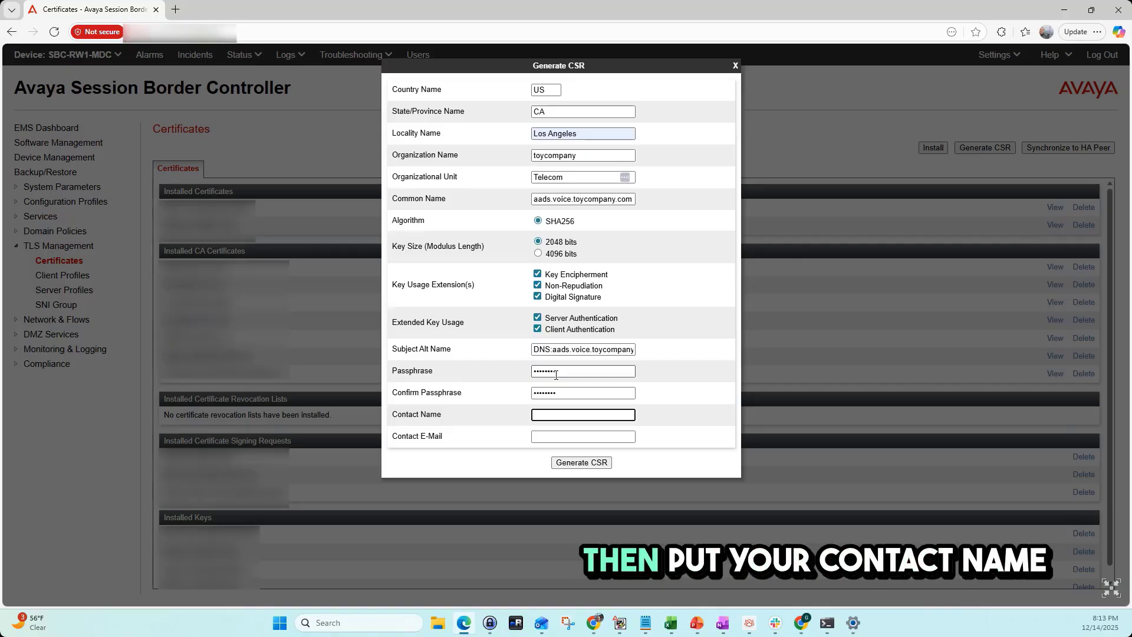
pyautogui.write('Geo')
pyautogui.press('Tab')
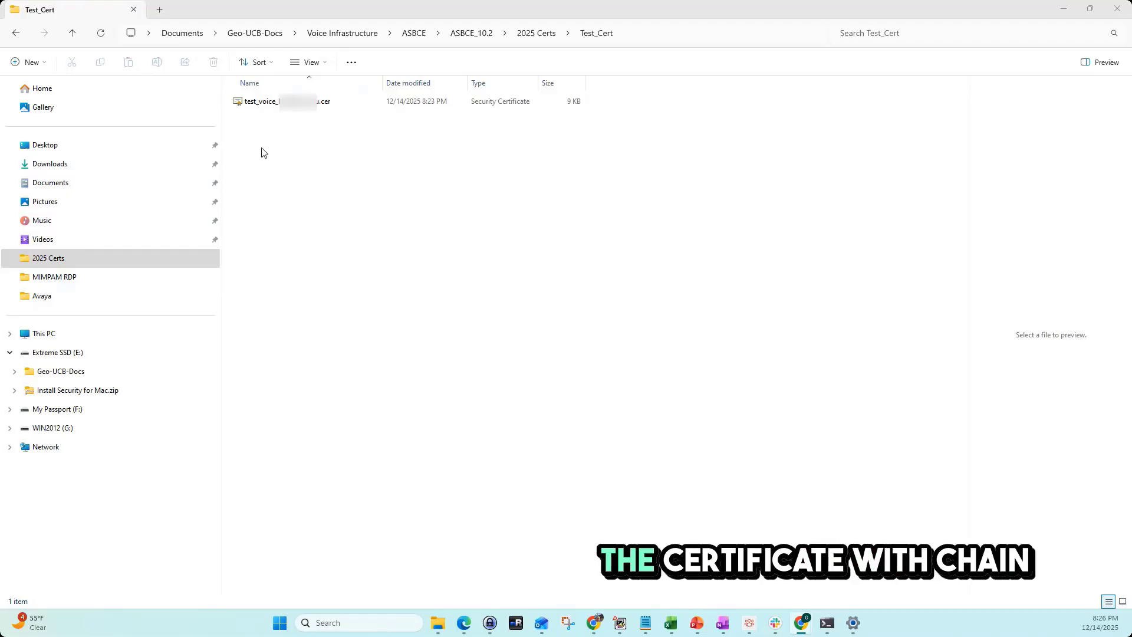
# - Open the test_voice certificate chain file from the Test_Cert folder in Notepad and examine the first certificate's begin and end markers
pyautogui.click(308, 104)
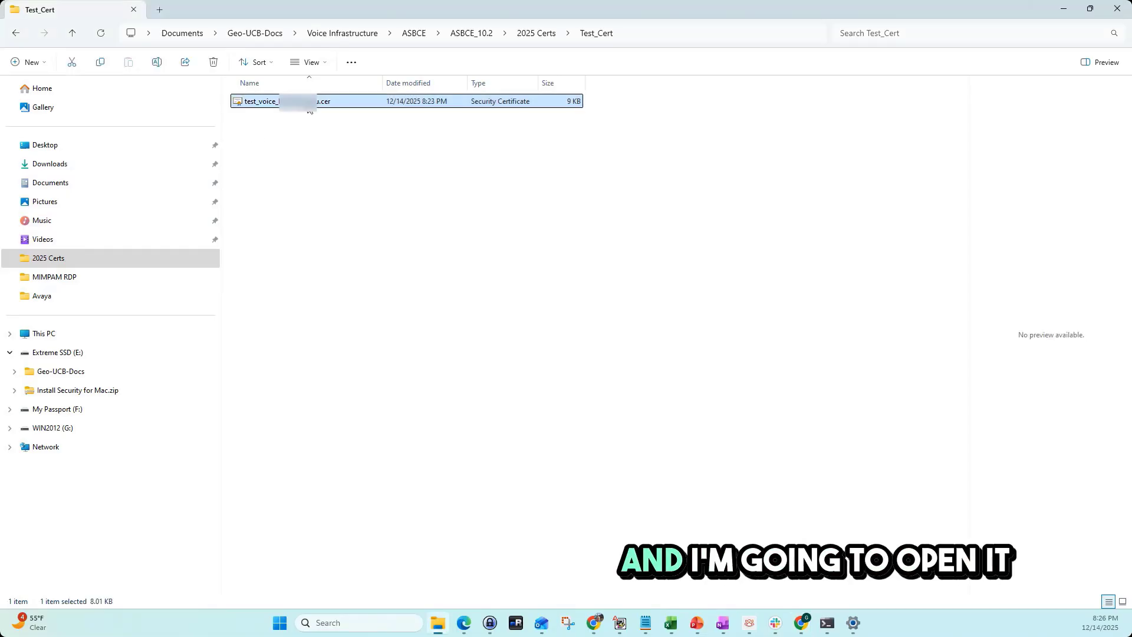
pyautogui.rightClick(308, 106)
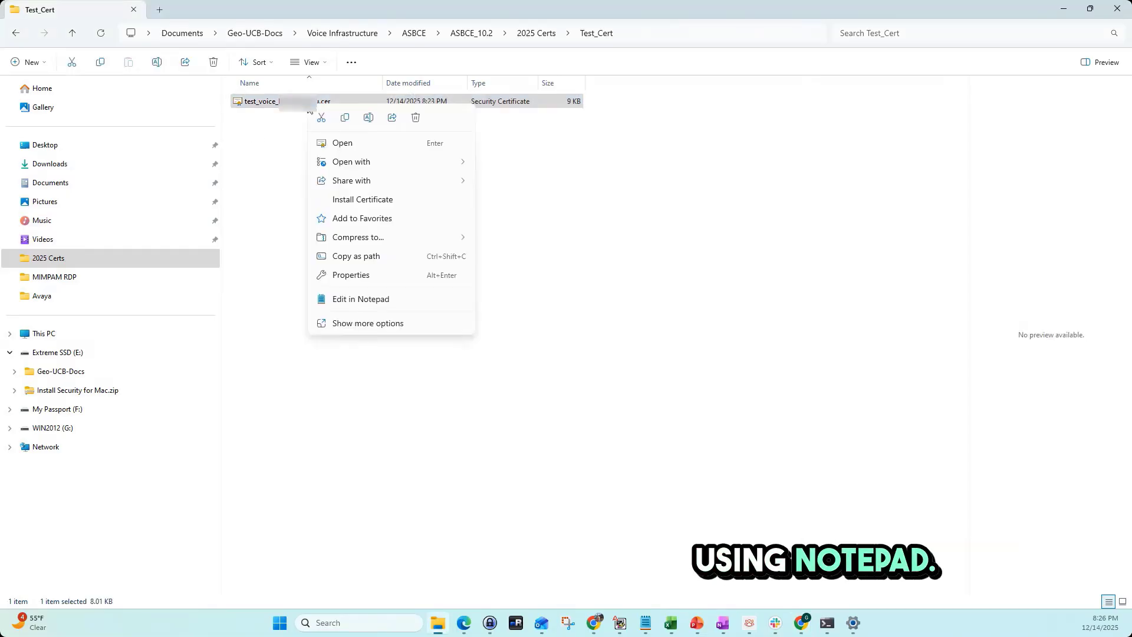
pyautogui.click(348, 296)
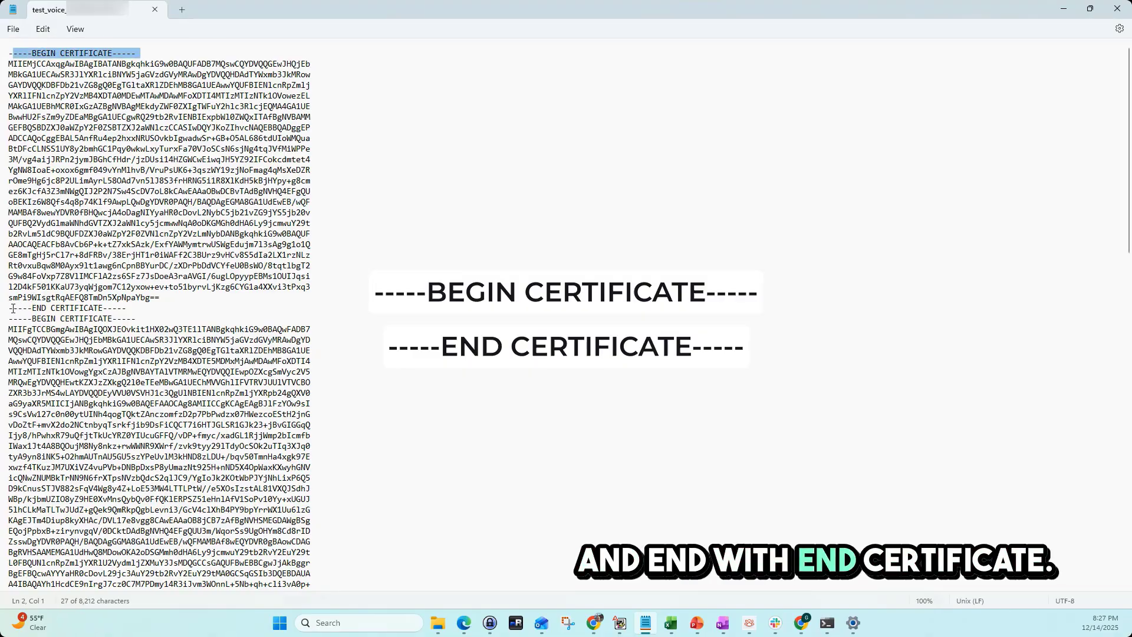
pyautogui.moveTo(8, 308); pyautogui.dragTo(135, 309)
pyautogui.click(501, 219)
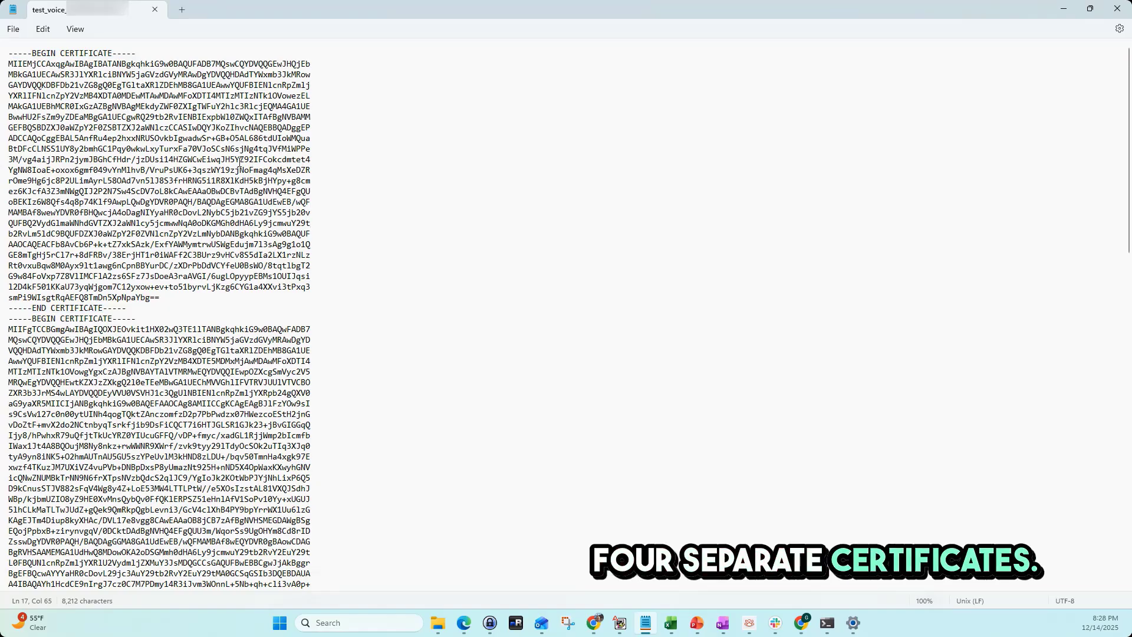
# - Copy the last certificate block of the chain, including its begin and end markers, into a new Notepad document
pyautogui.scroll(-16, 227, 304)
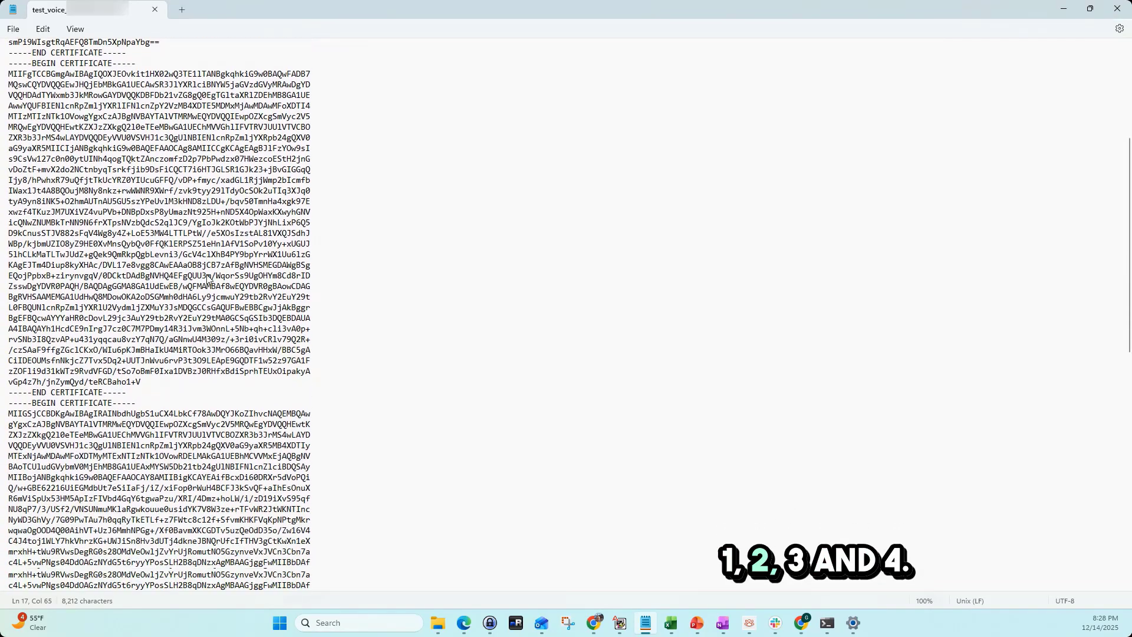
pyautogui.scroll(-11, 227, 303)
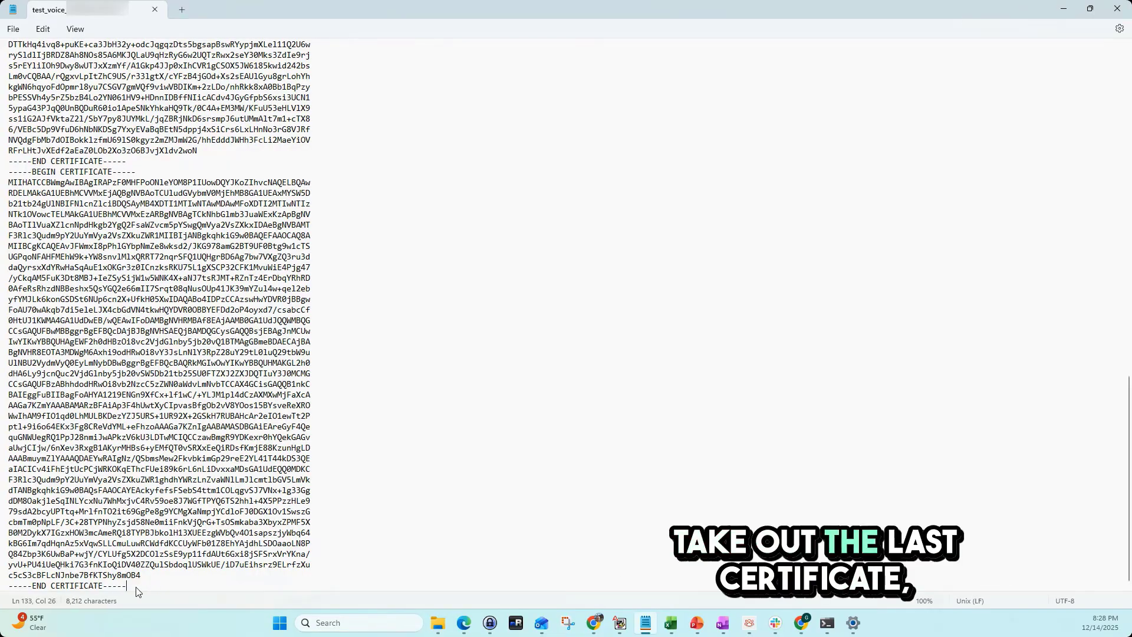
pyautogui.moveTo(146, 583); pyautogui.dragTo(39, 374)
pyautogui.hotkey('ctrl', 'n')
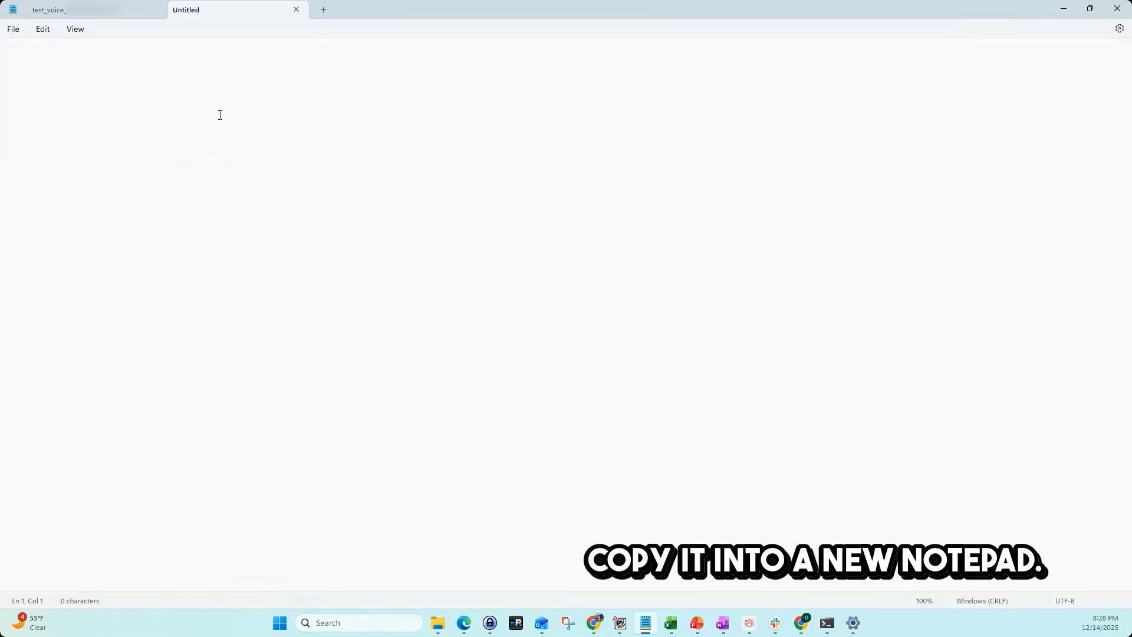
pyautogui.hotkey('ctrl', 'v')
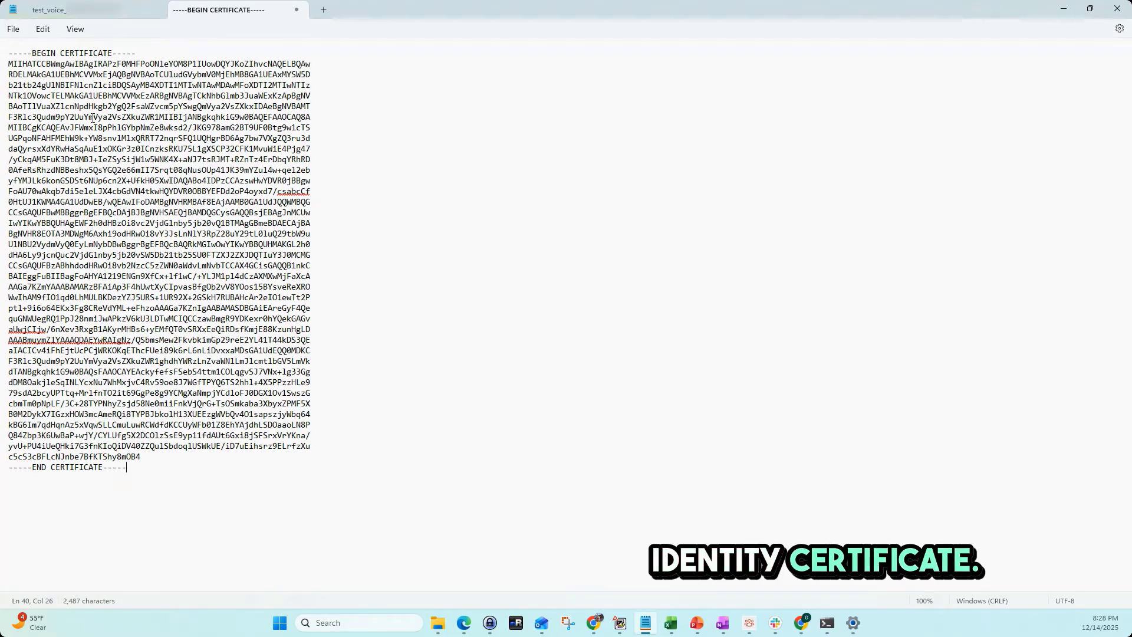
# - Save the new document with the copied certificate as pubic_cert.txt in the Test_Cert folder
pyautogui.click(13, 29)
pyautogui.click(41, 144)
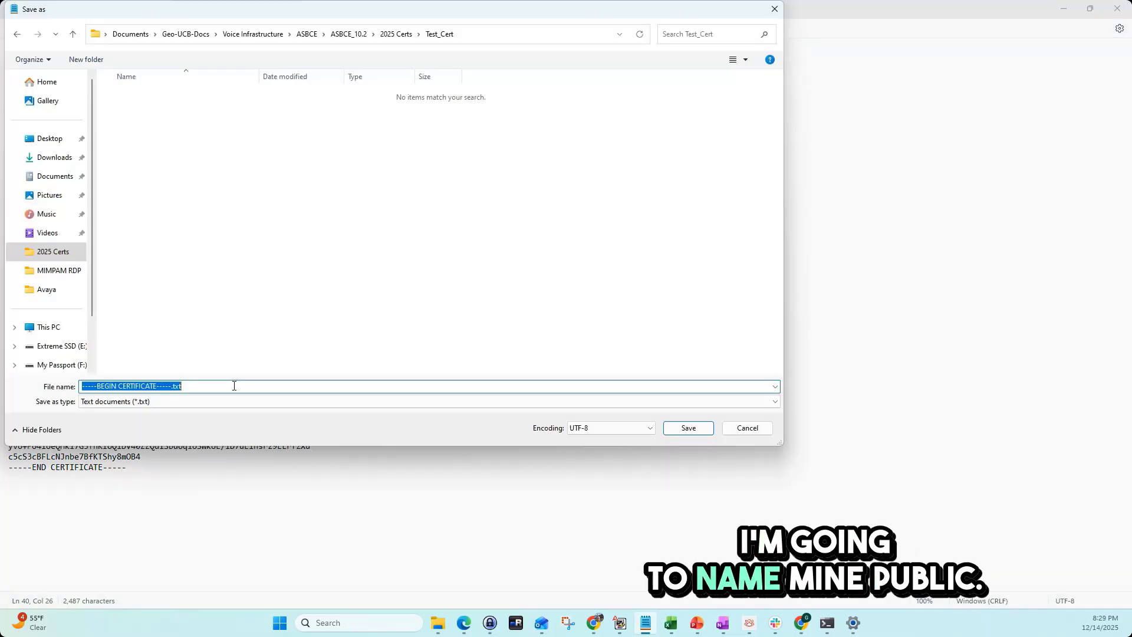
pyautogui.write('pubic_cert')
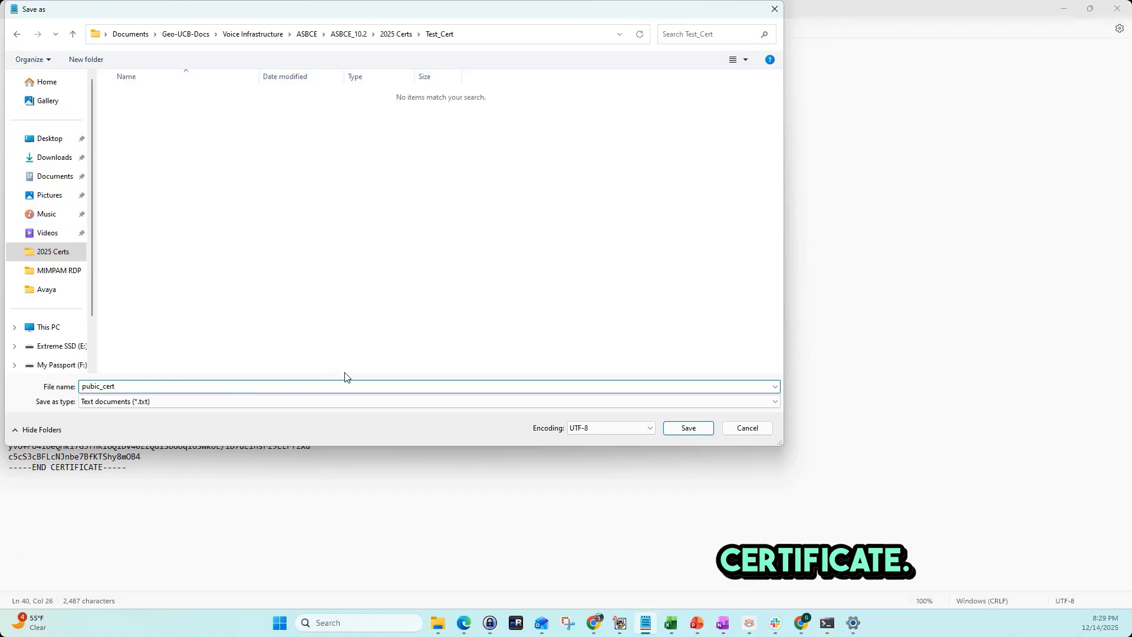
pyautogui.click(685, 430)
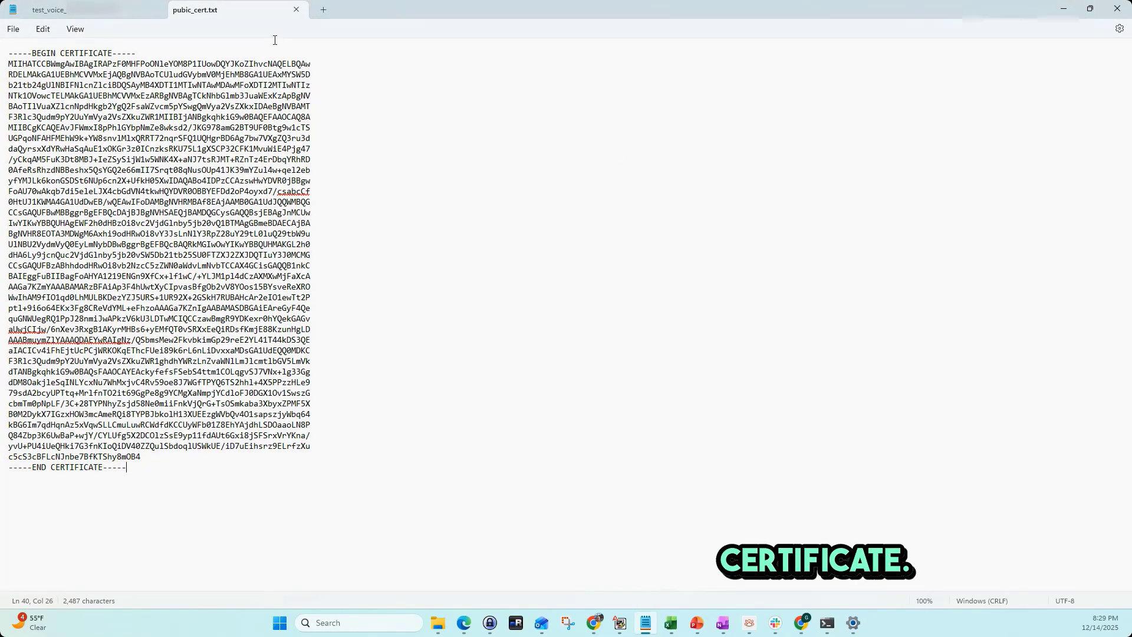
# - Delete the last certificate block from the original test_voice chain file
pyautogui.click(107, 18)
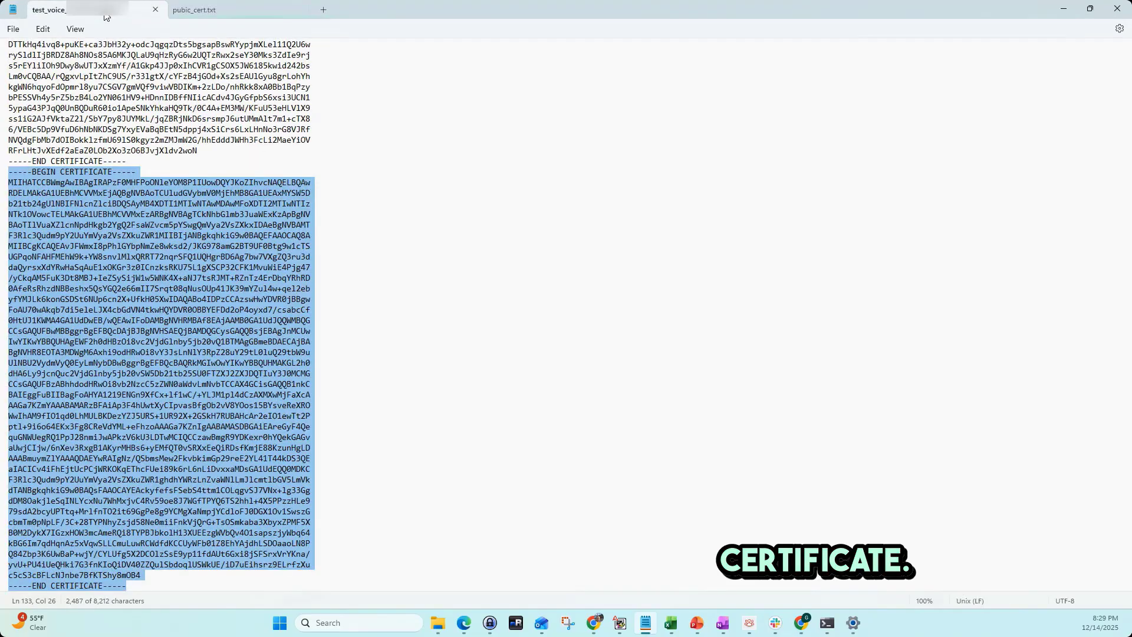
pyautogui.moveTo(186, 583); pyautogui.dragTo(107, 310)
pyautogui.click(165, 320)
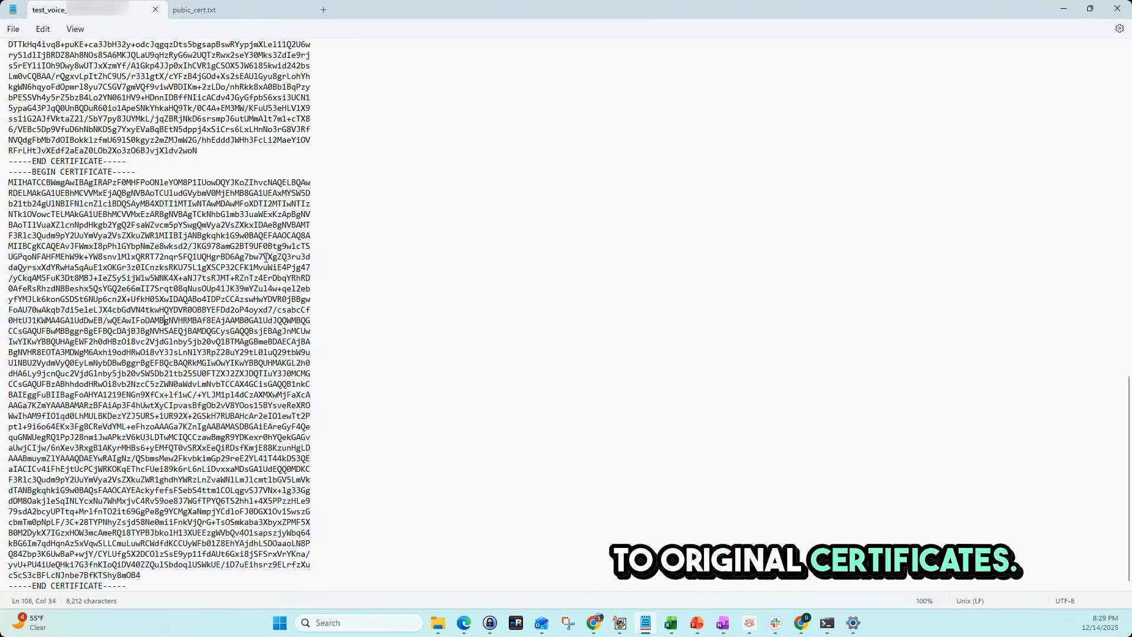
pyautogui.moveTo(127, 585); pyautogui.dragTo(8, 172)
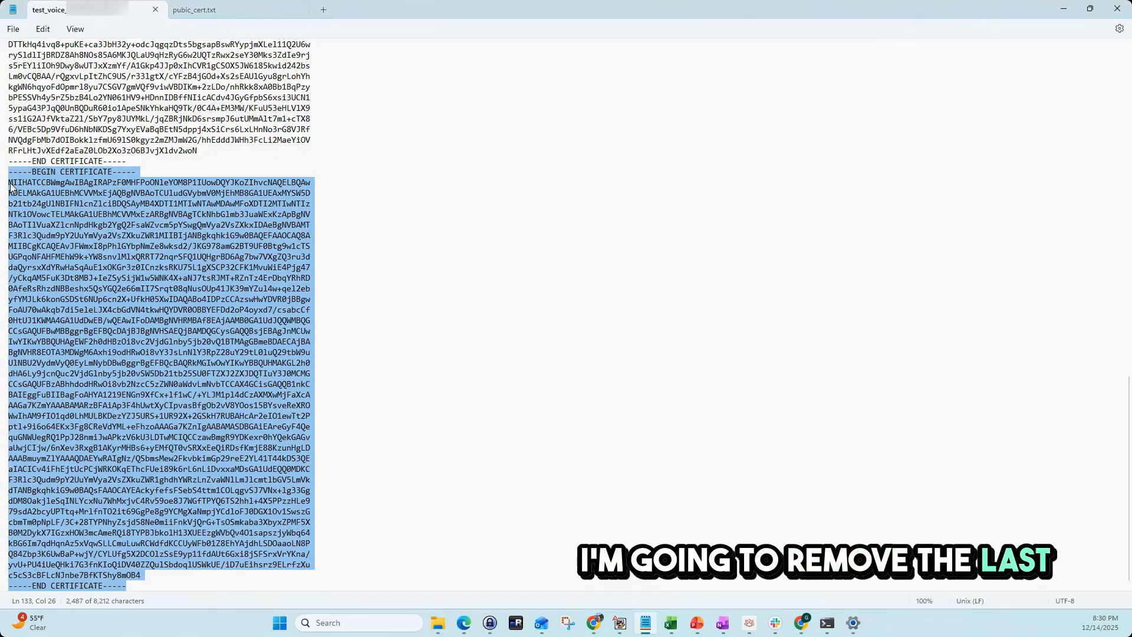
pyautogui.press('Delete')
pyautogui.scroll(5, 450, 282)
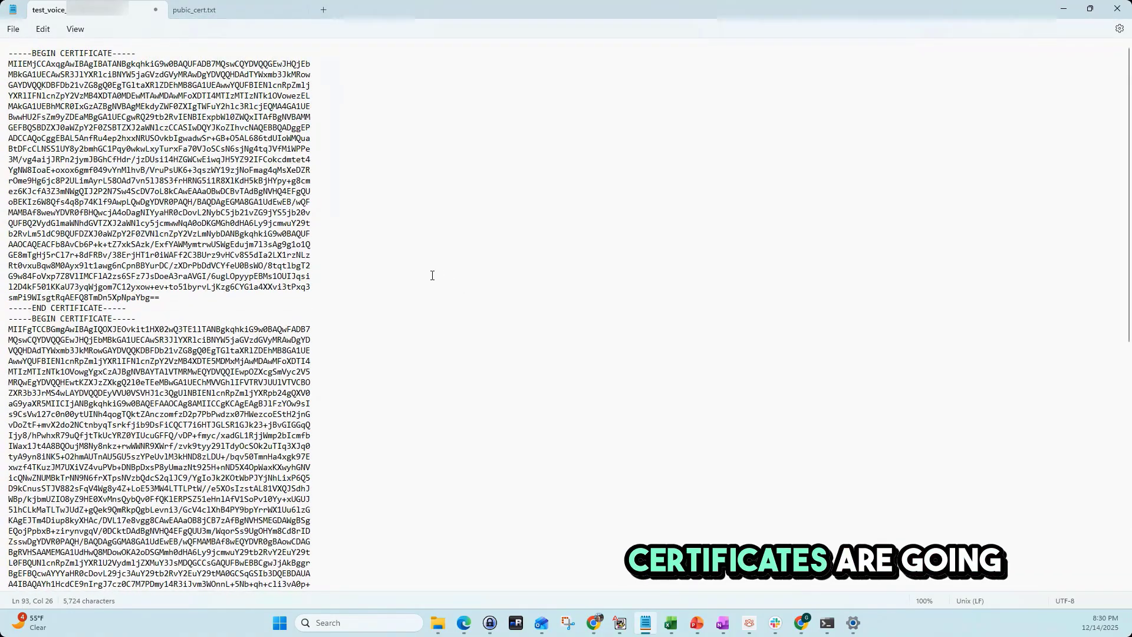
# - Save the remaining chain certificates as a separate text file named public_root.txt in the Test_Cert folder
pyautogui.click(13, 29)
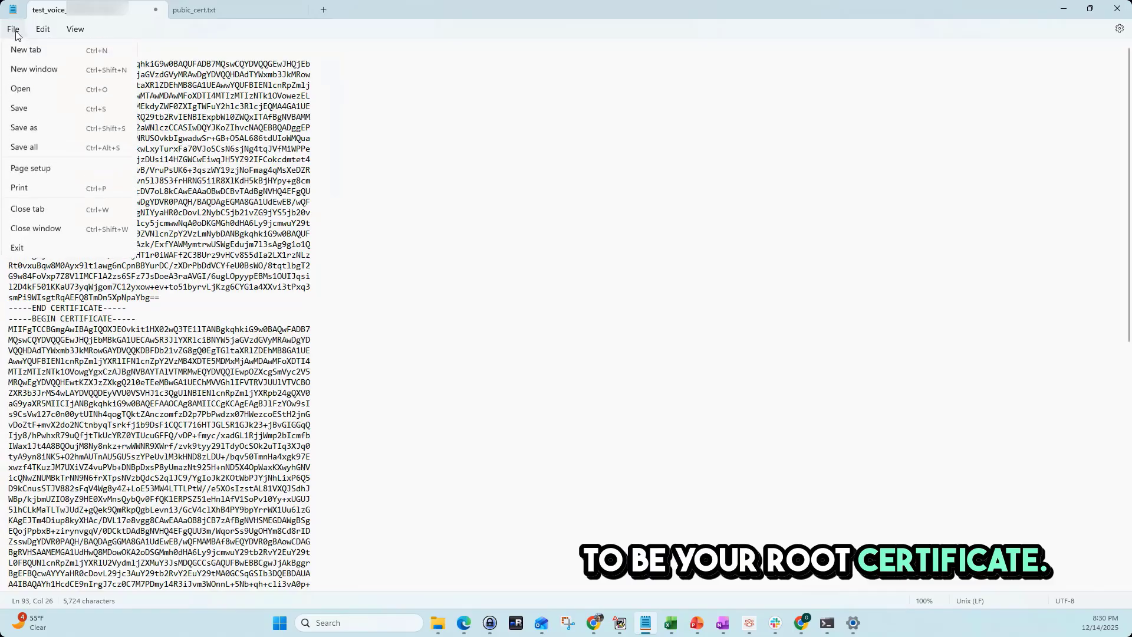
pyautogui.click(47, 128)
pyautogui.write('public')
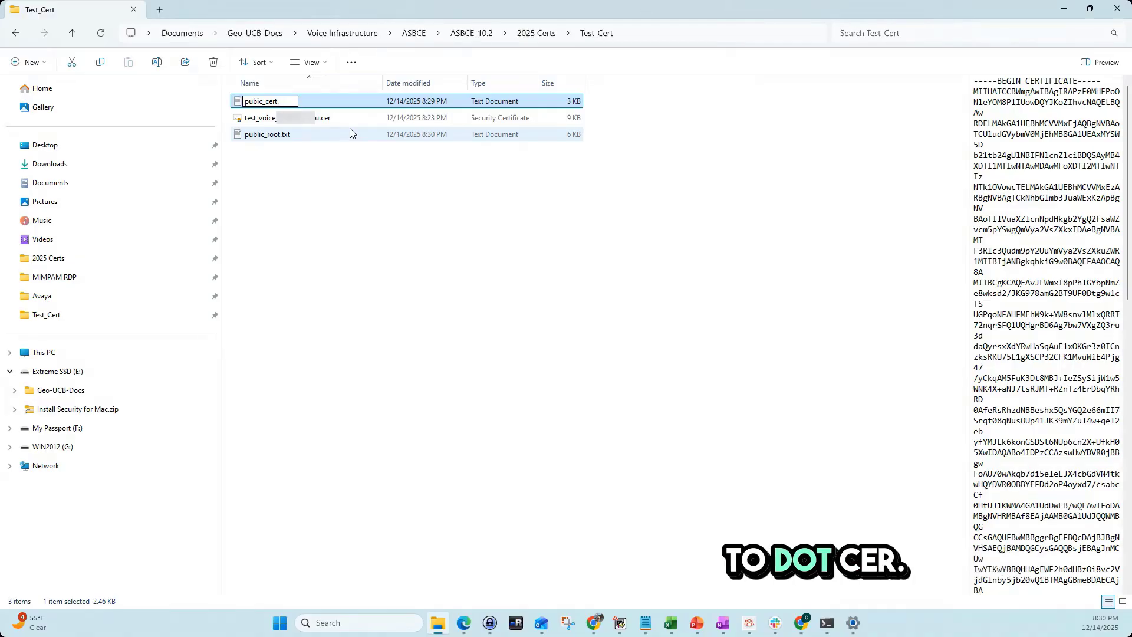
# - Change both saved text files' extensions to .cer and rename the identity certificate file as pubic_identity_cert.cer
pyautogui.write('cer')
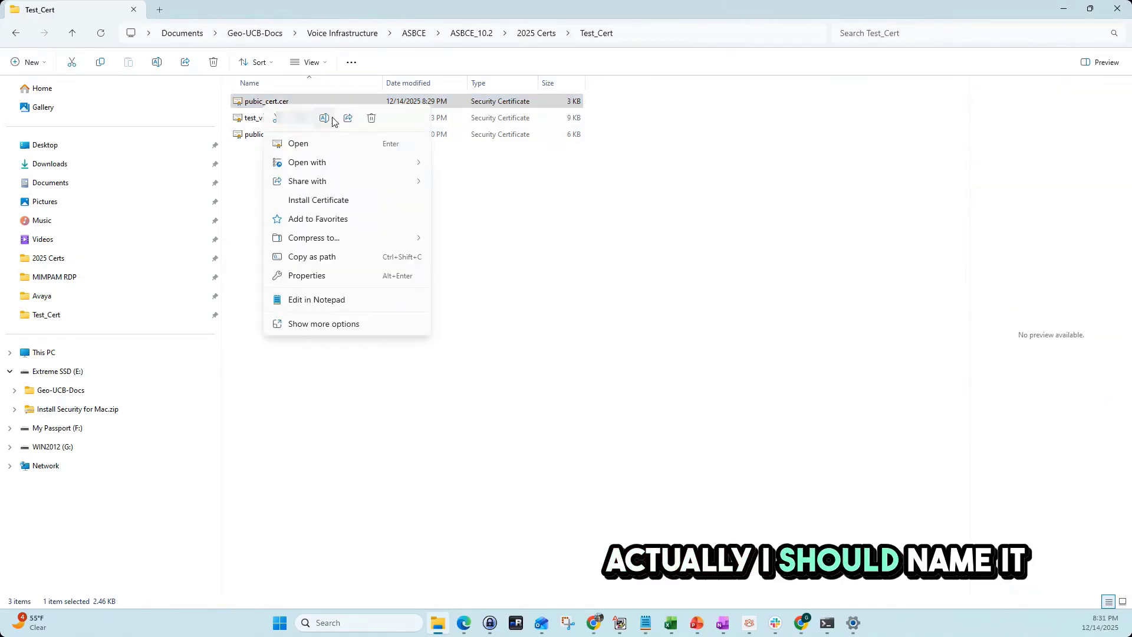
pyautogui.click(327, 120)
pyautogui.click(265, 102)
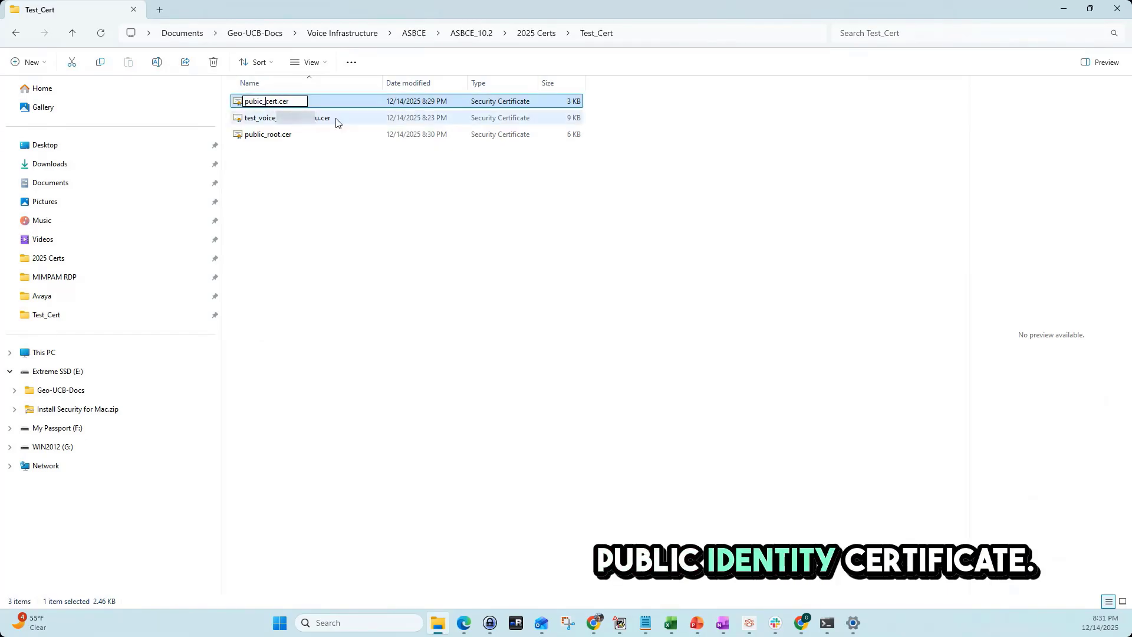
pyautogui.write('iden')
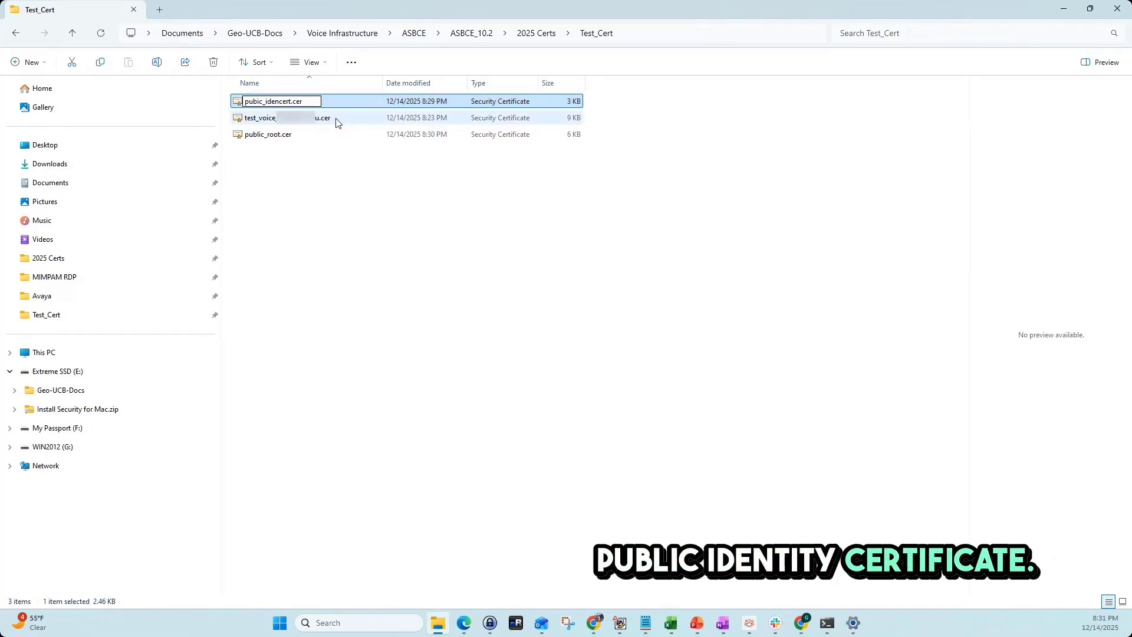
pyautogui.write('tity_')
pyautogui.press('Return')
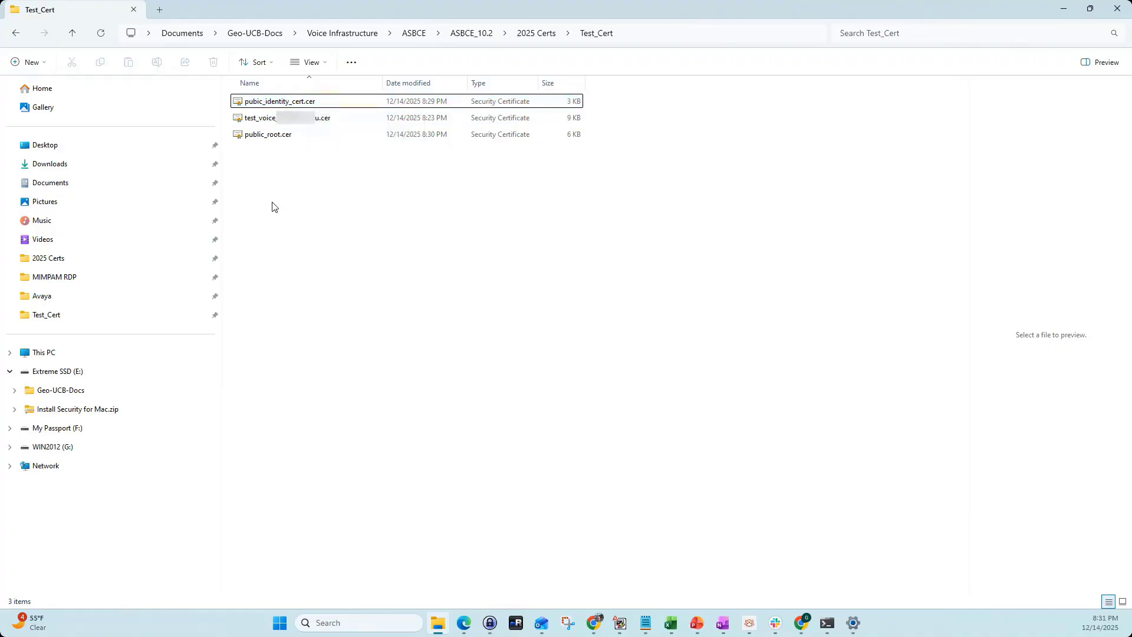
# - Open public_root.cer and pubic_identity_cert.cer in turn to examine whom each certificate is issued to and by
pyautogui.click(260, 138)
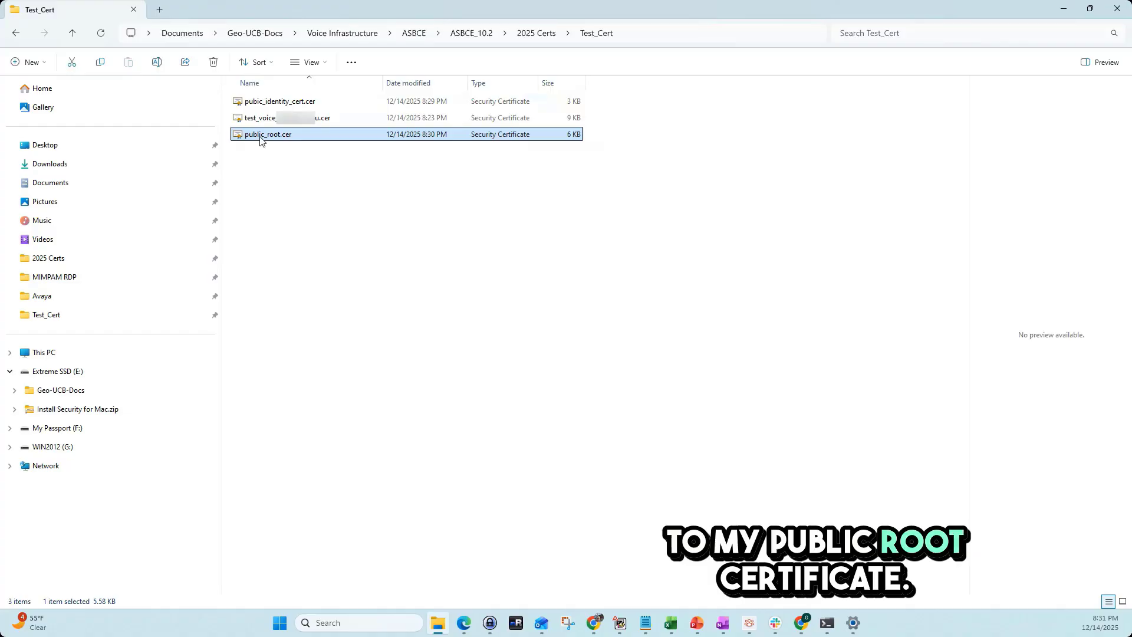
pyautogui.click(280, 119)
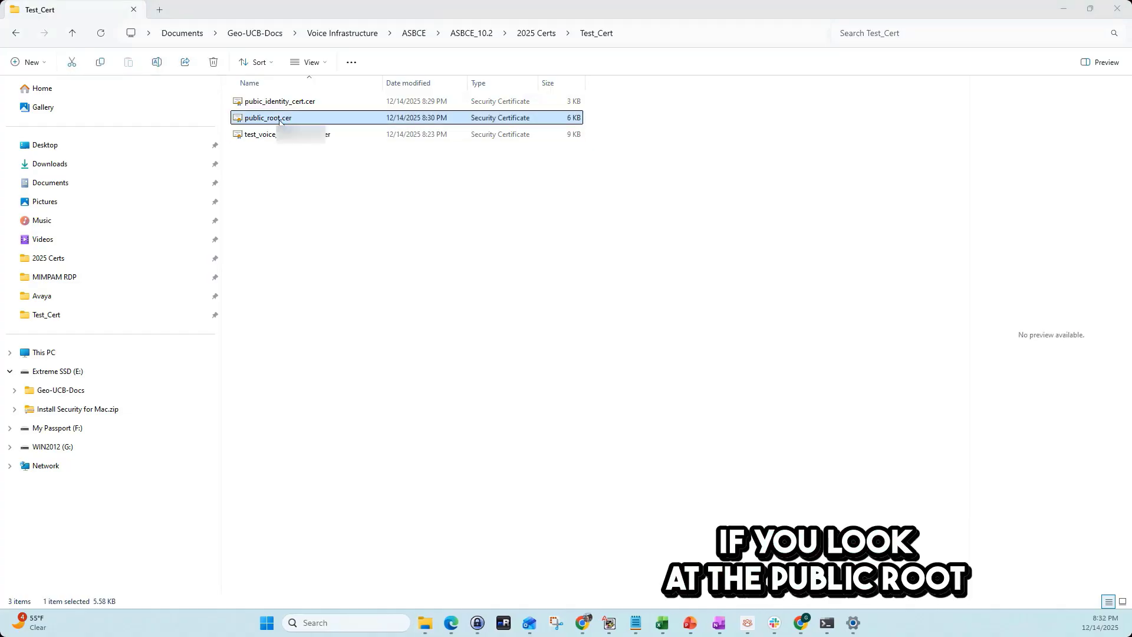
pyautogui.doubleClick(279, 119)
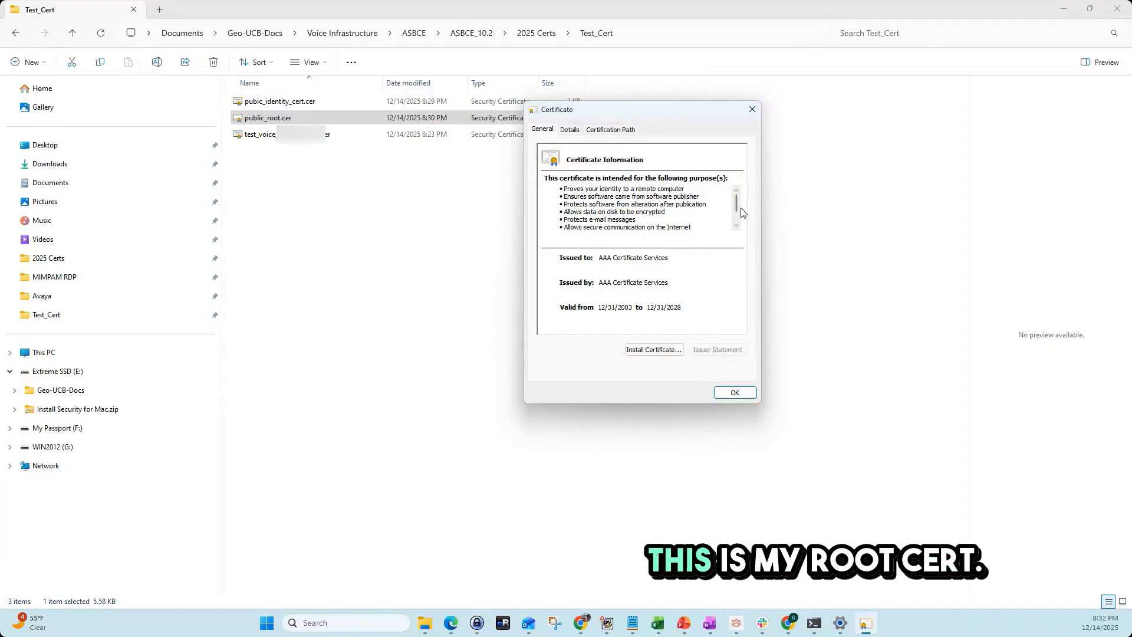
pyautogui.click(731, 392)
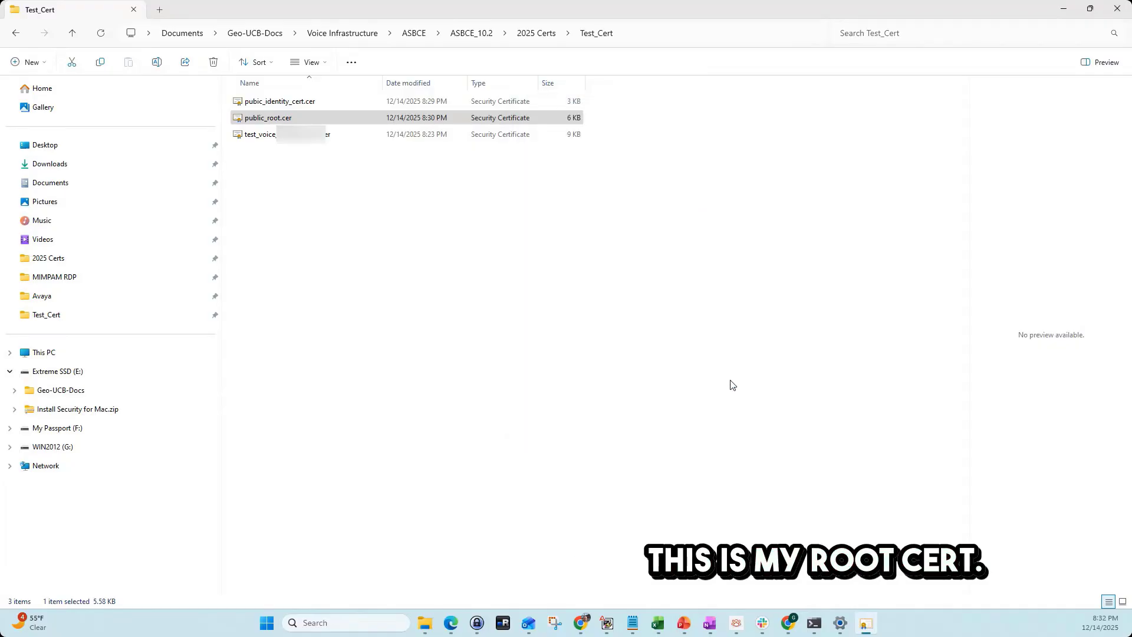
pyautogui.doubleClick(278, 102)
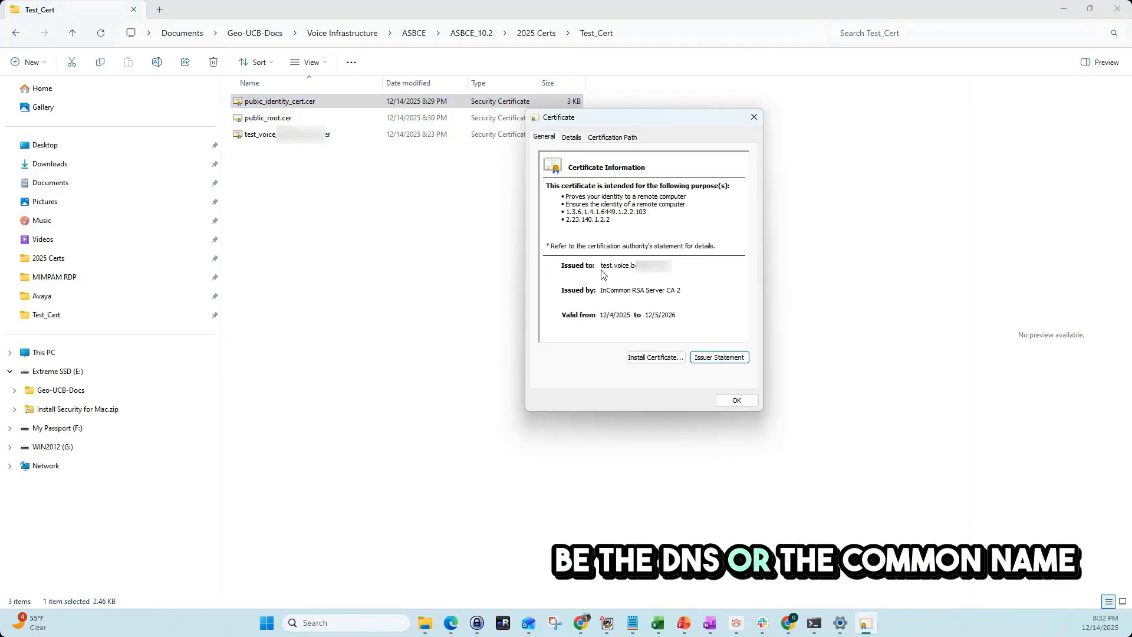
pyautogui.click(679, 271)
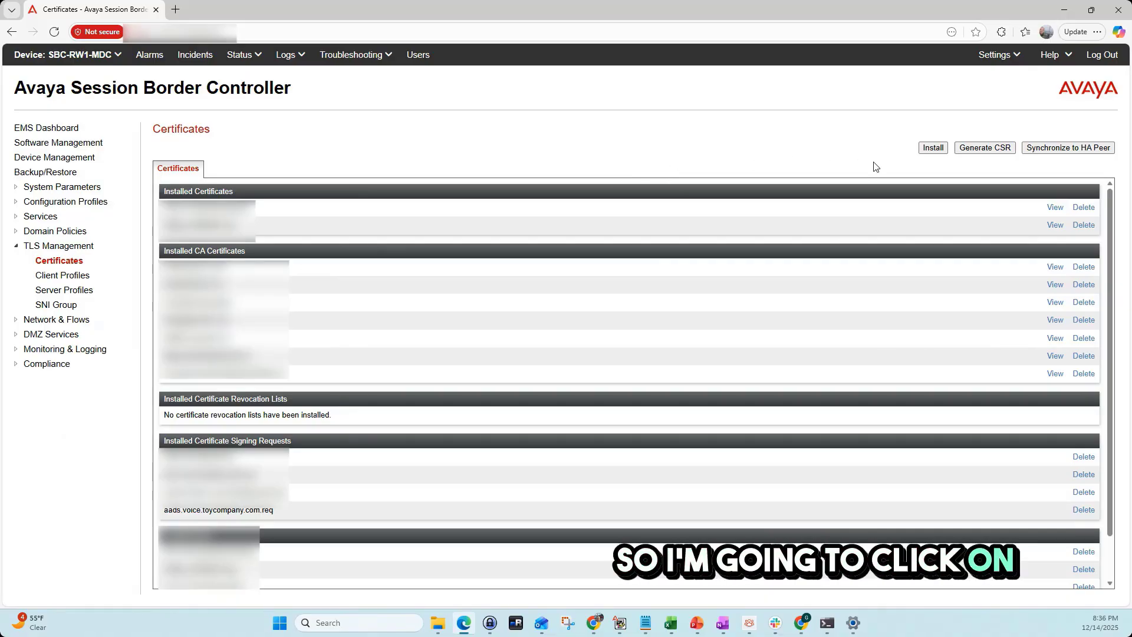
# - Start installing a certificate named Public_12052026, with overwriting existing and allowing weak certificates/keys both enabled
pyautogui.click(933, 148)
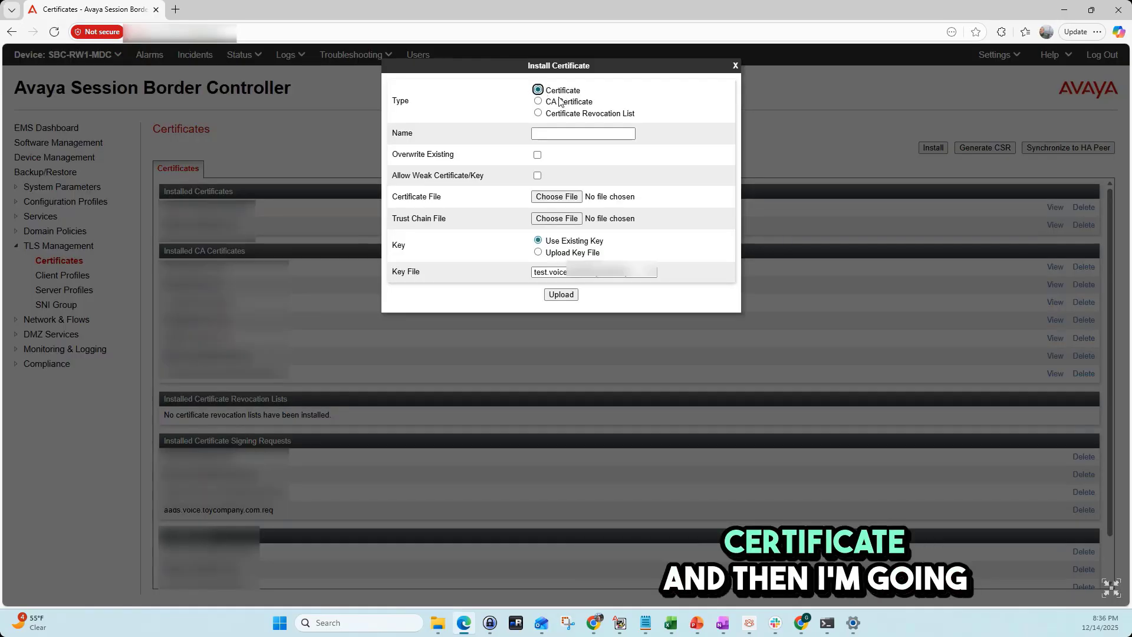
pyautogui.click(558, 132)
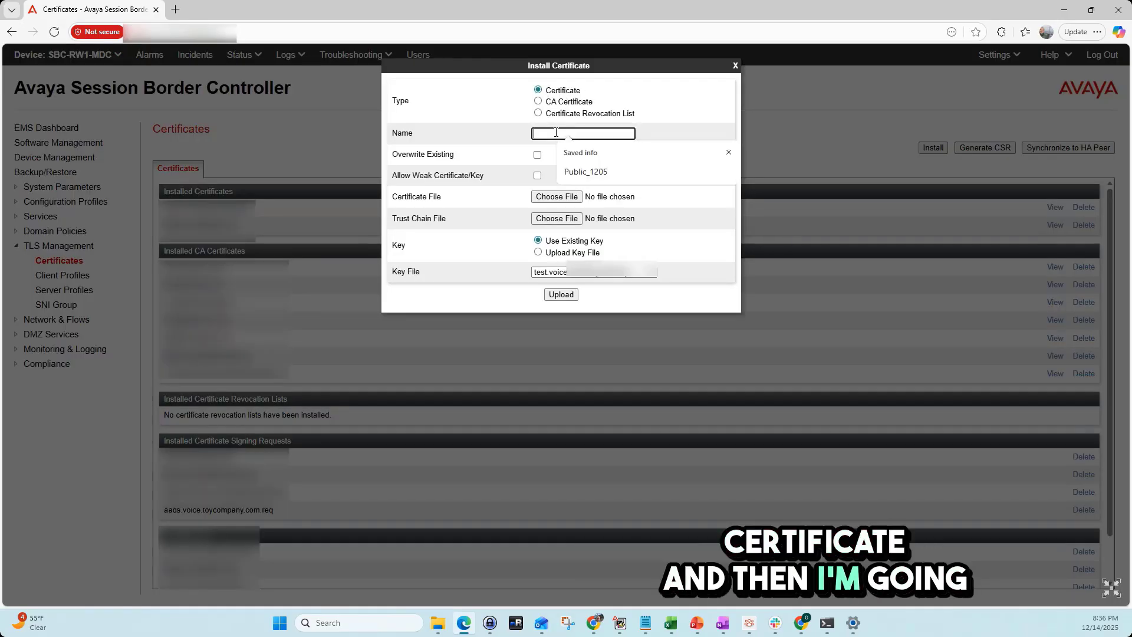
pyautogui.click(585, 172)
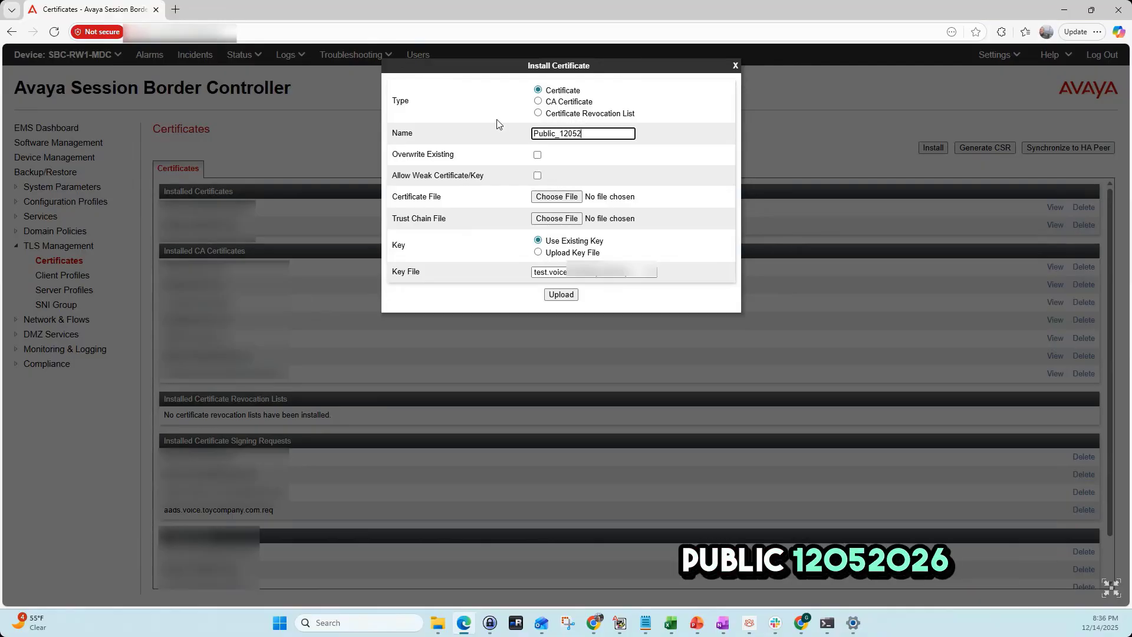
pyautogui.write('2026')
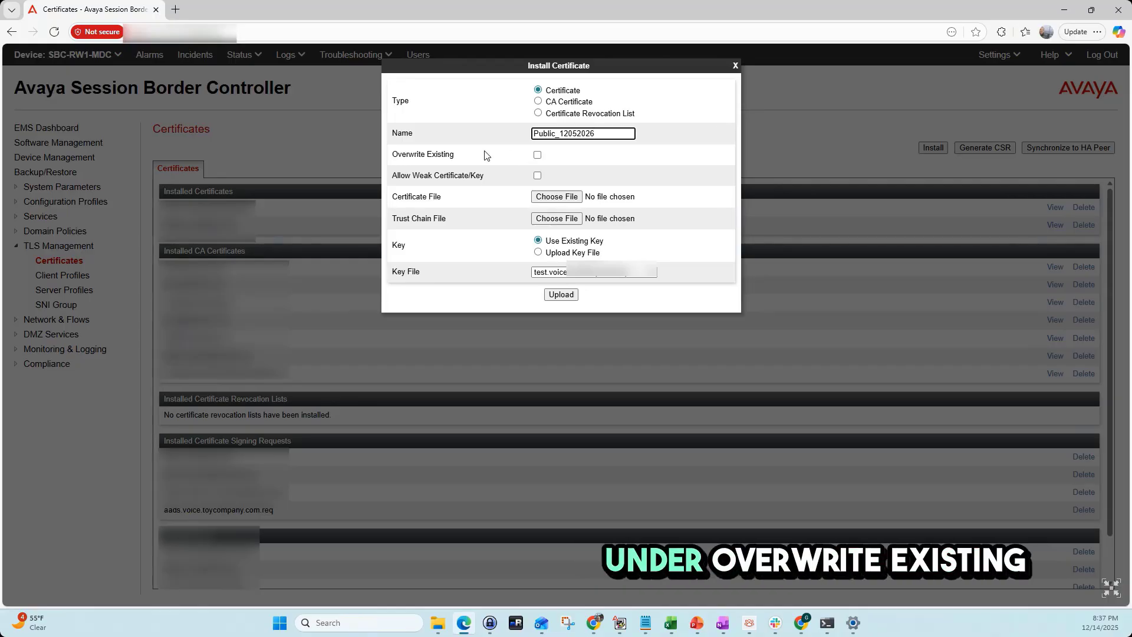
pyautogui.click(537, 155)
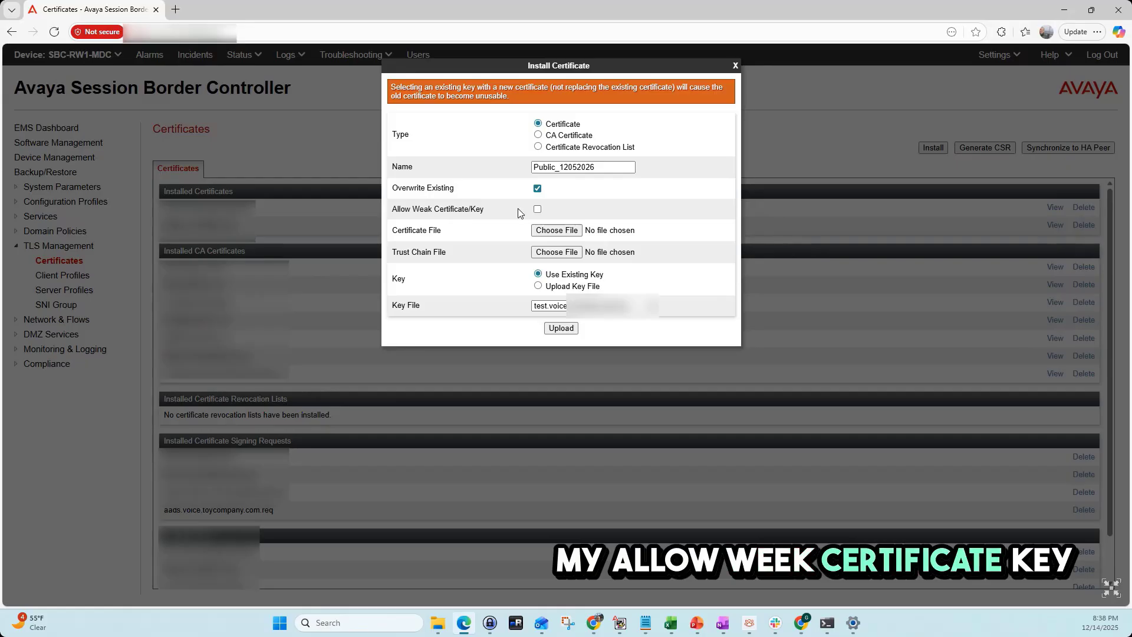
pyautogui.click(537, 209)
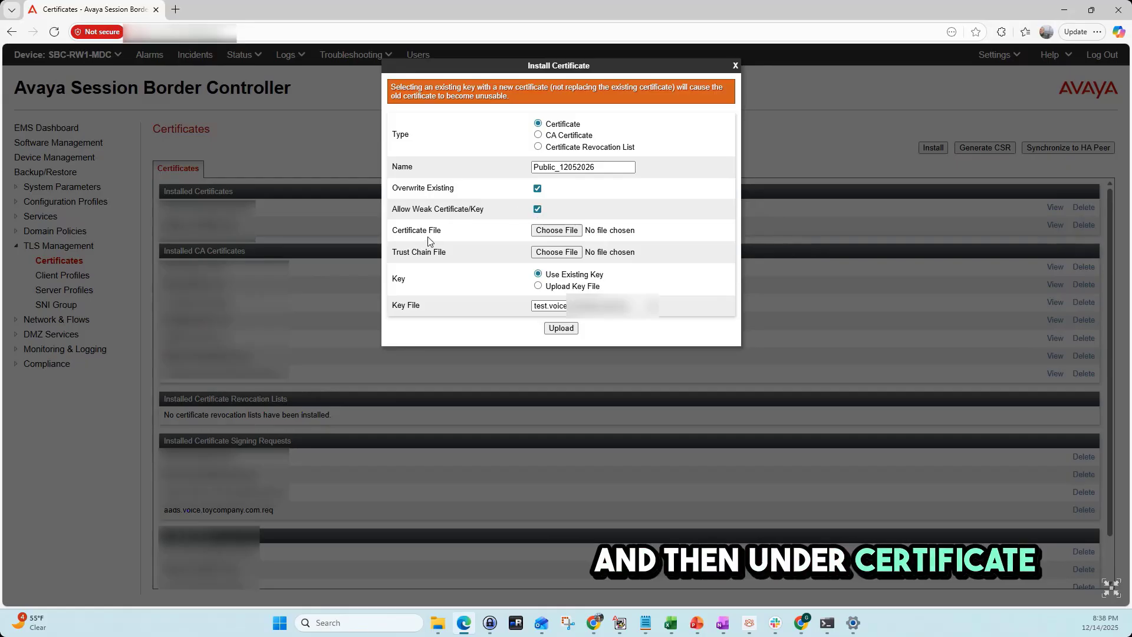
# - Attach pubic_identity.cer as the certificate file and public_root.cer as the trust chain file
pyautogui.click(567, 233)
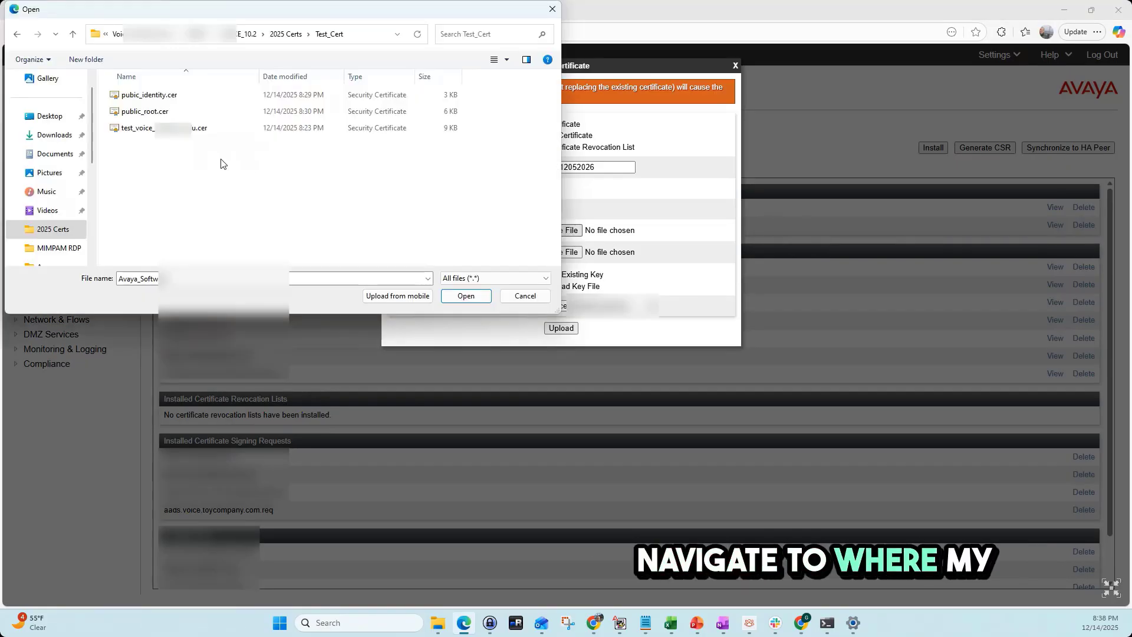
pyautogui.click(164, 97)
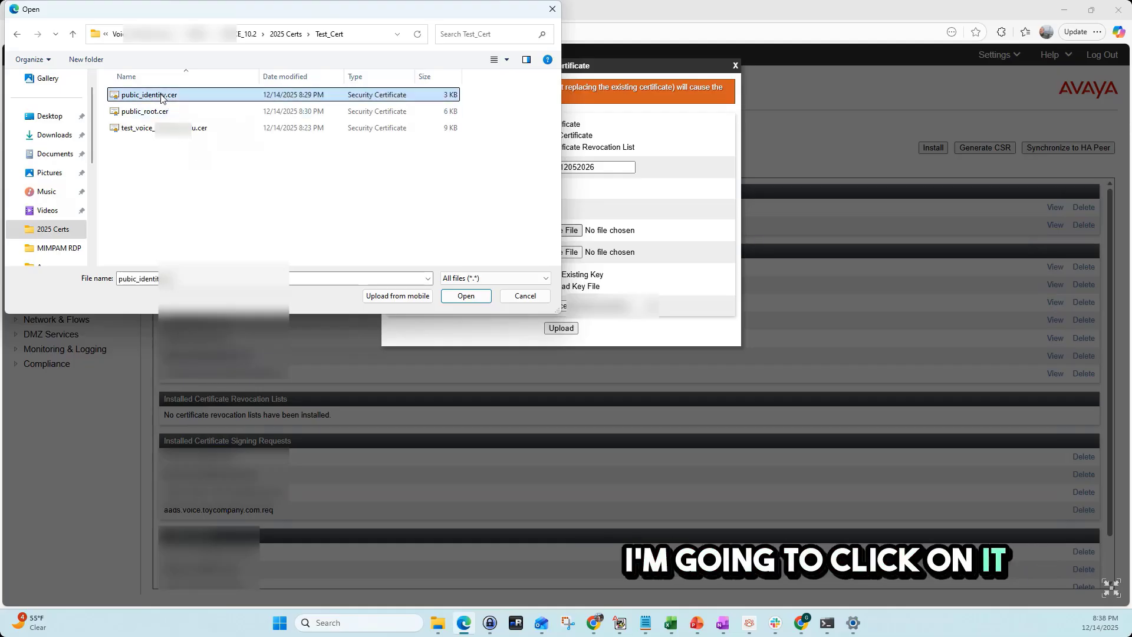
pyautogui.click(467, 297)
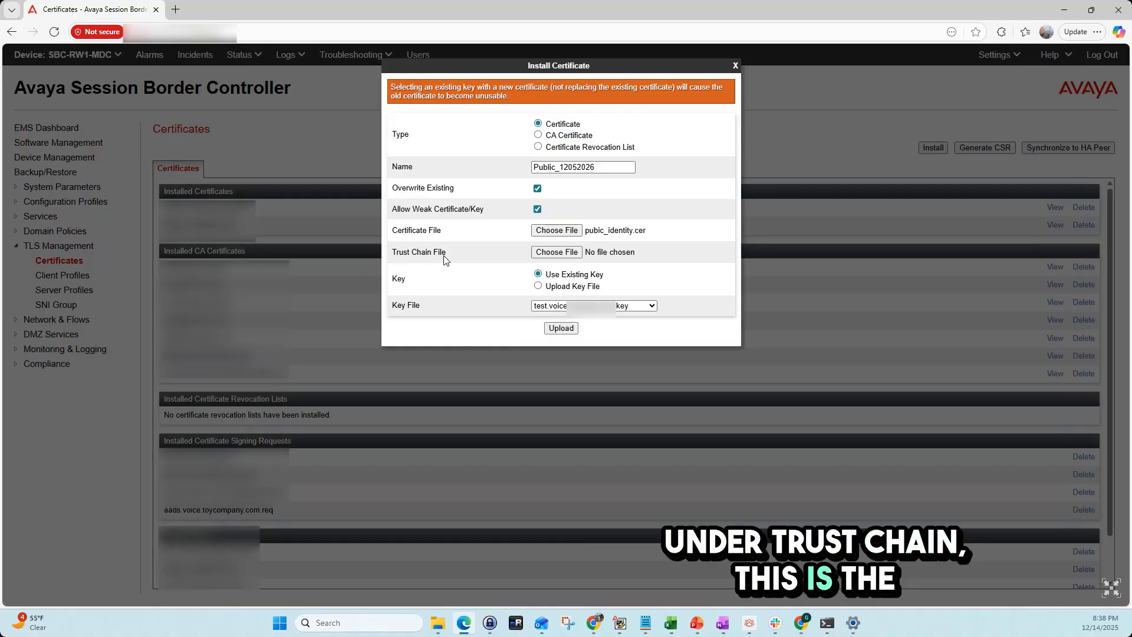
pyautogui.click(556, 252)
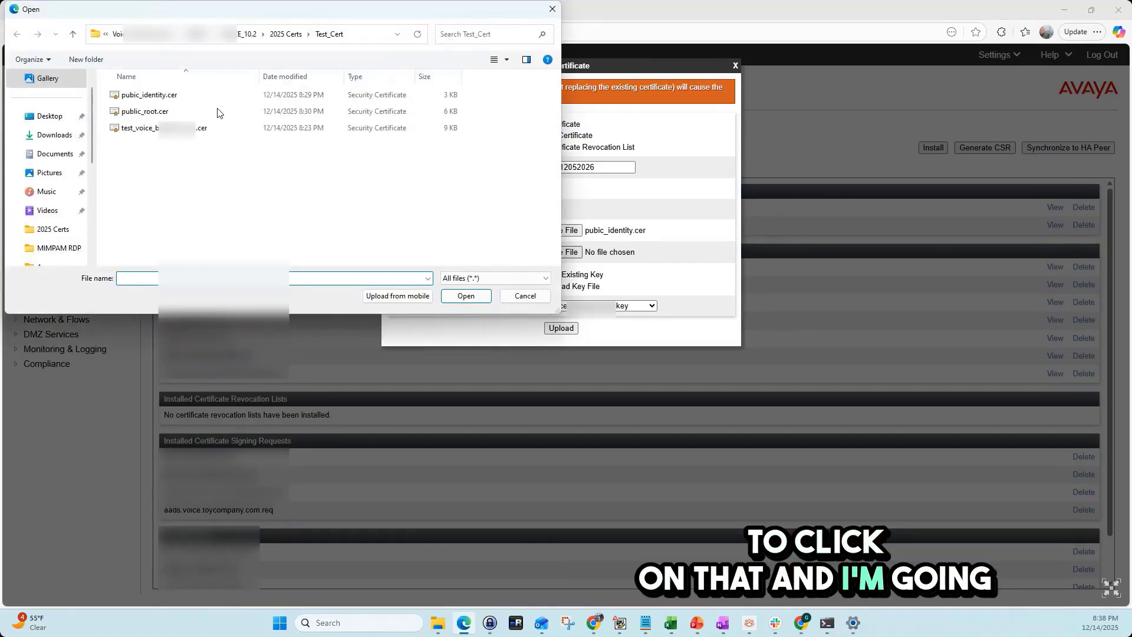
pyautogui.click(152, 112)
pyautogui.click(465, 296)
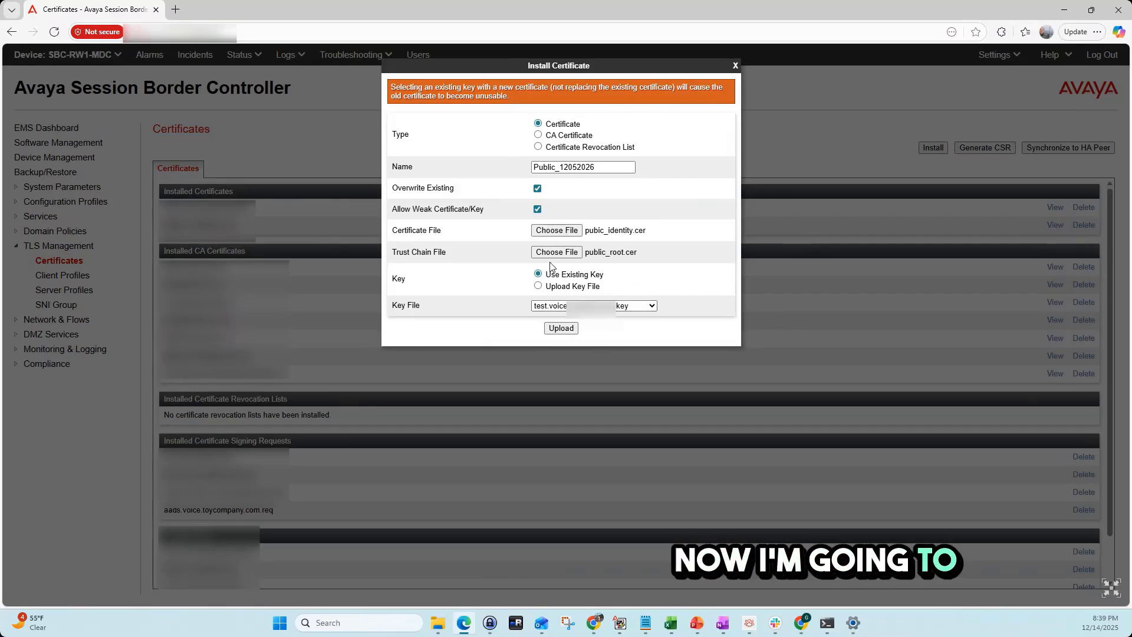
# - Upload and install the Public_12052026 certificate, finish the installation, and check its entry among the installed certificates
pyautogui.click(560, 329)
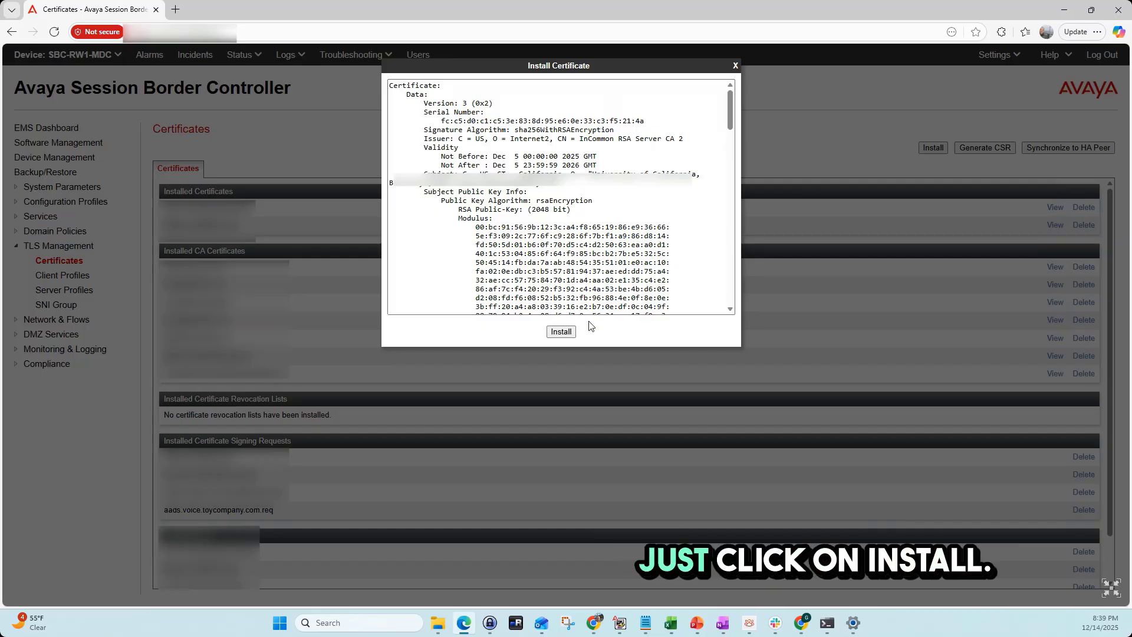
pyautogui.click(568, 336)
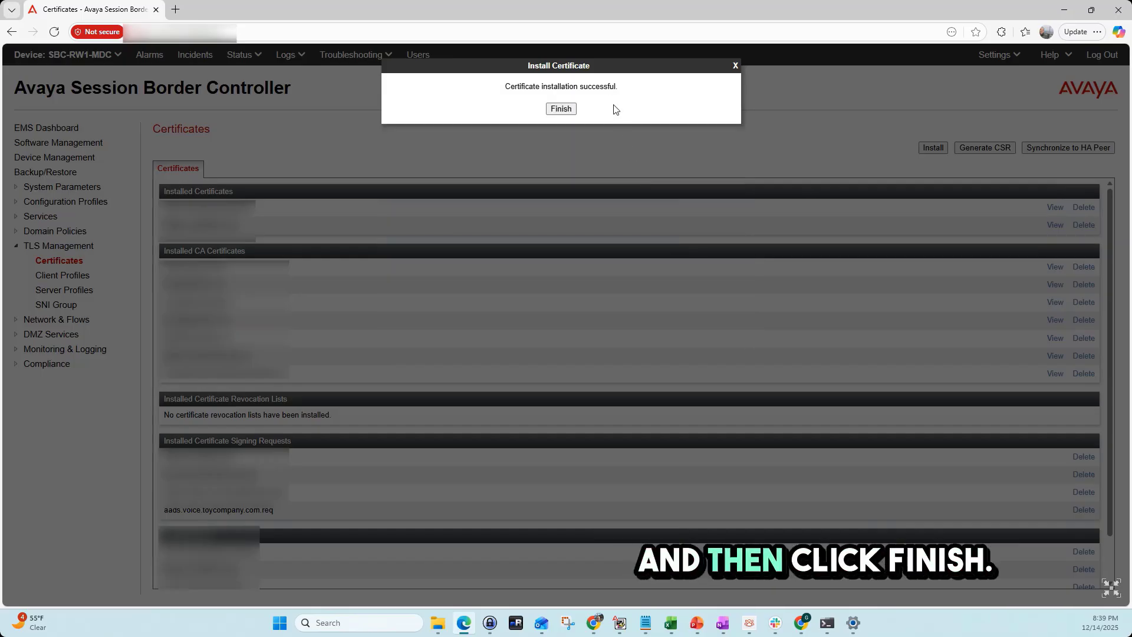
pyautogui.click(563, 108)
pyautogui.moveTo(248, 231); pyautogui.dragTo(162, 226)
pyautogui.click(339, 208)
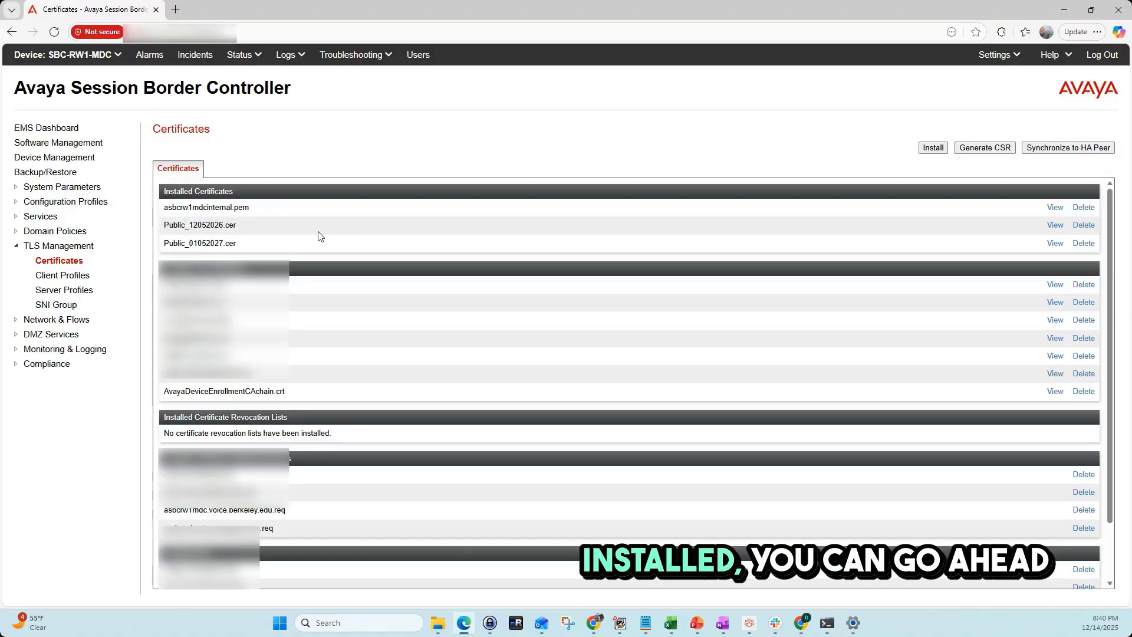
# - Open the PublicCert-Client TLS client profile for editing
pyautogui.click(60, 277)
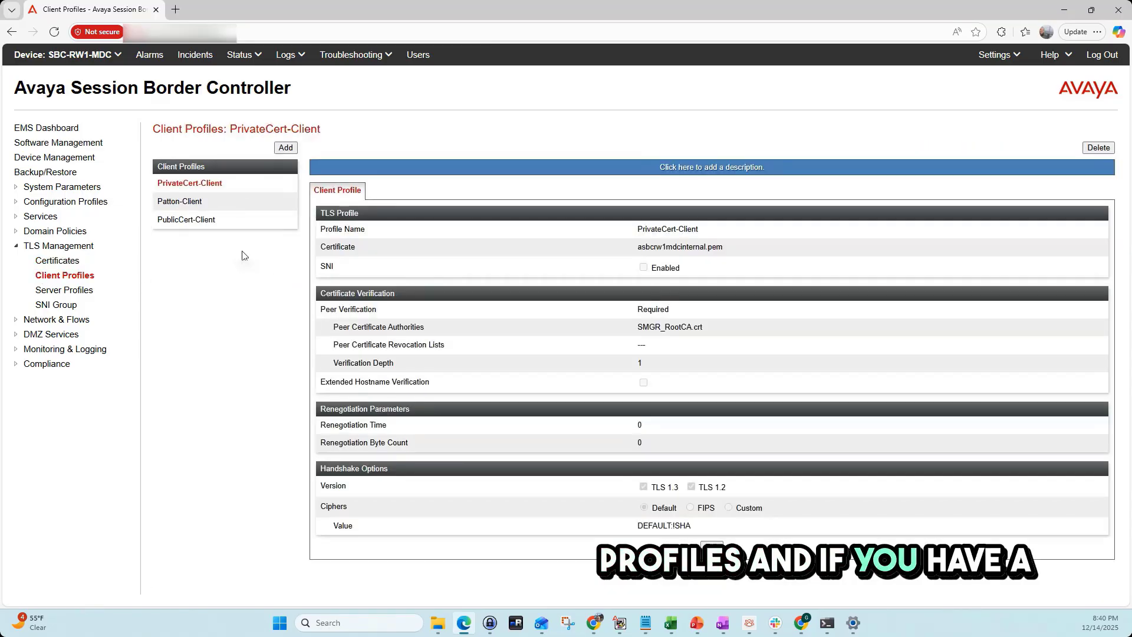
pyautogui.click(196, 223)
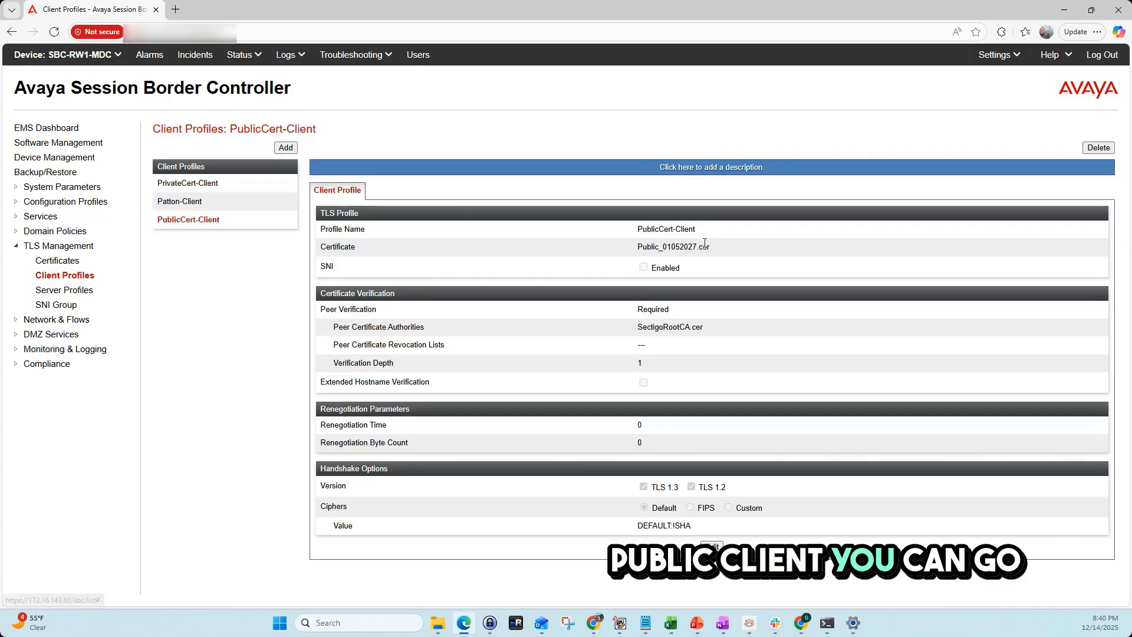
pyautogui.click(714, 547)
pyautogui.click(714, 177)
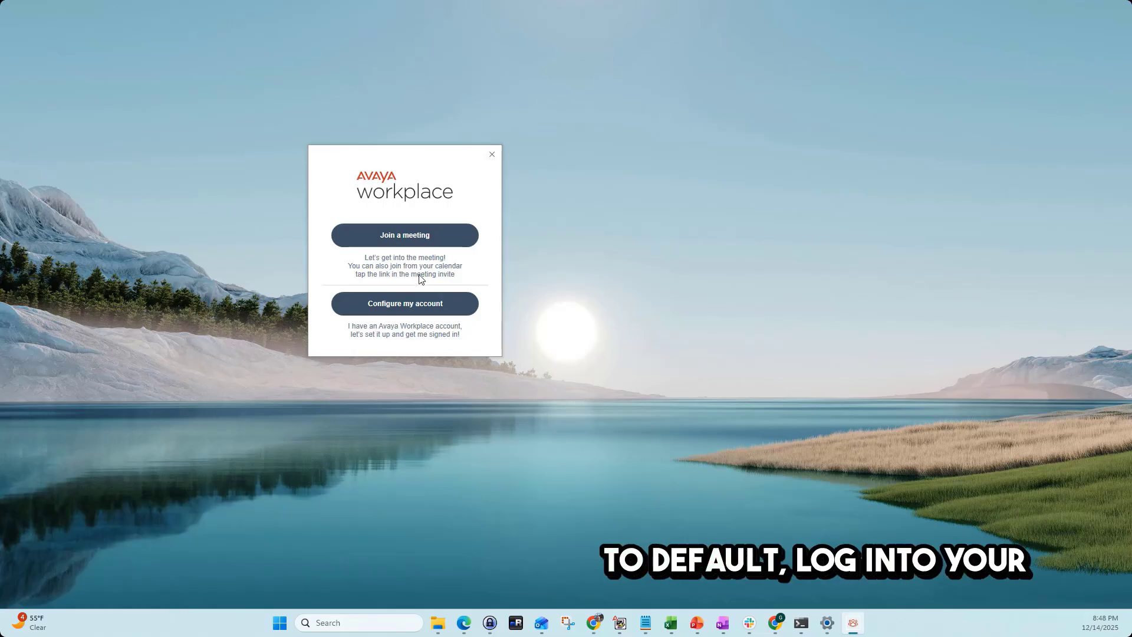
# - Switch to Avaya Workplace and start configuring the account for a sign-in test
pyautogui.click(409, 311)
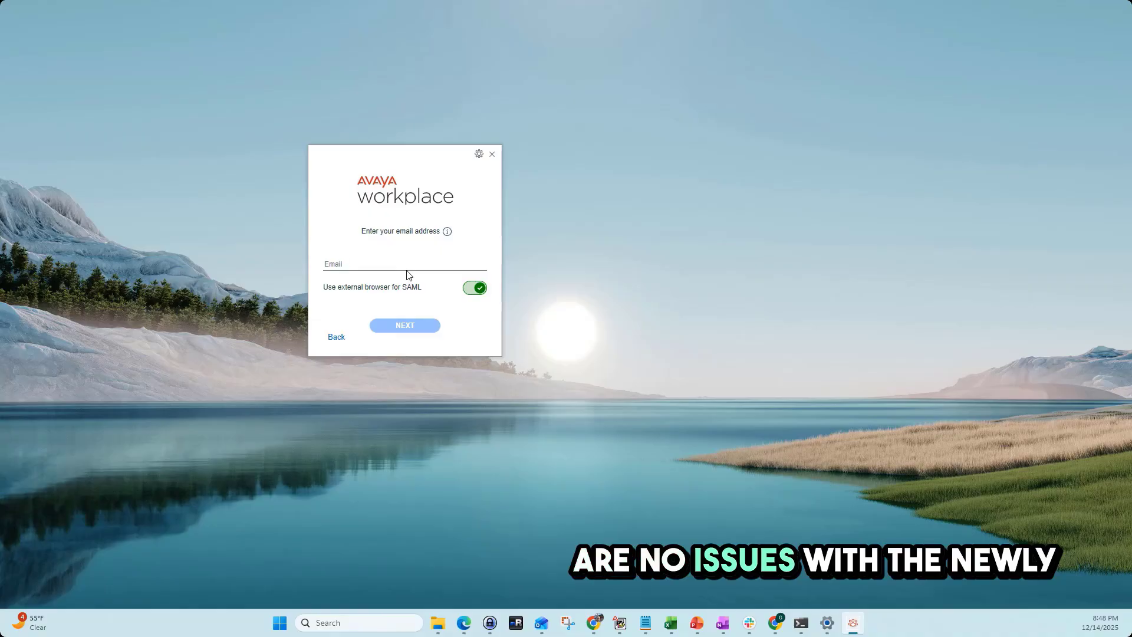